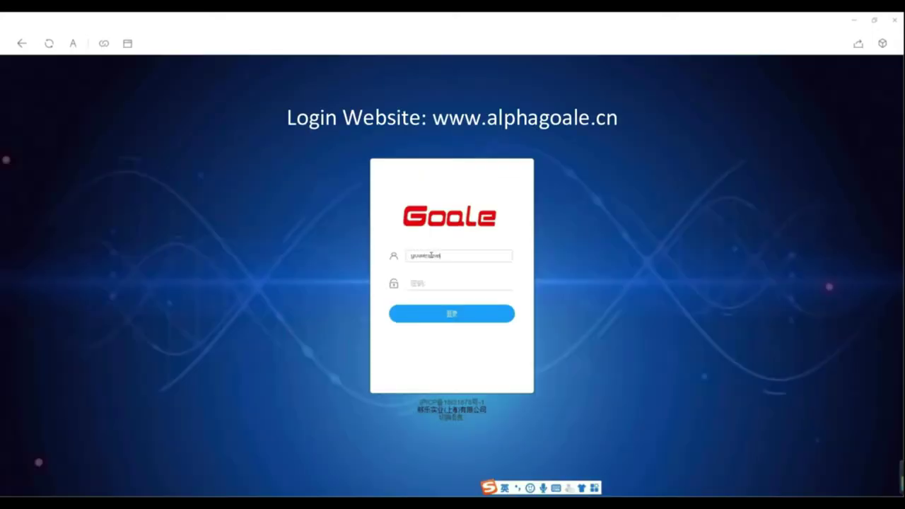
- Sign in and submit setup with Alpha One 2.0 devices, English language and Google maps
{"action": "left_click", "coordinate": [452, 315]}
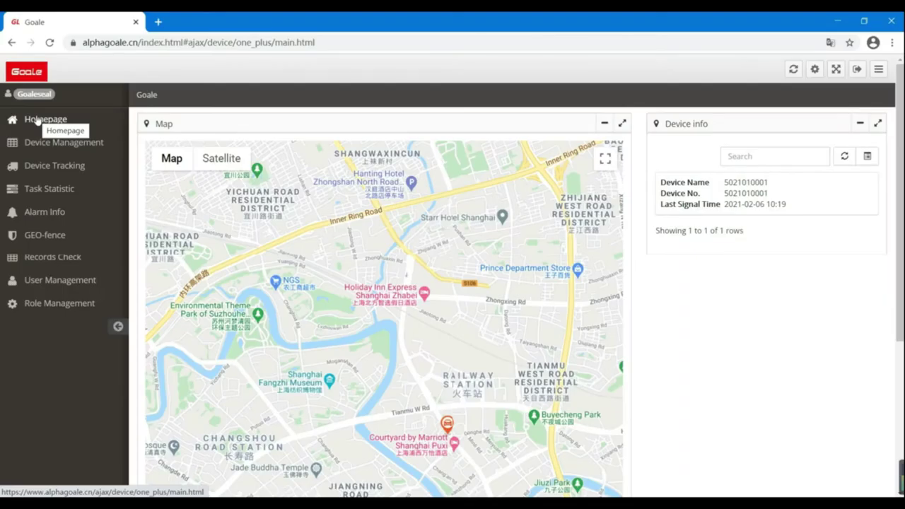
{"action": "left_click", "coordinate": [816, 70]}
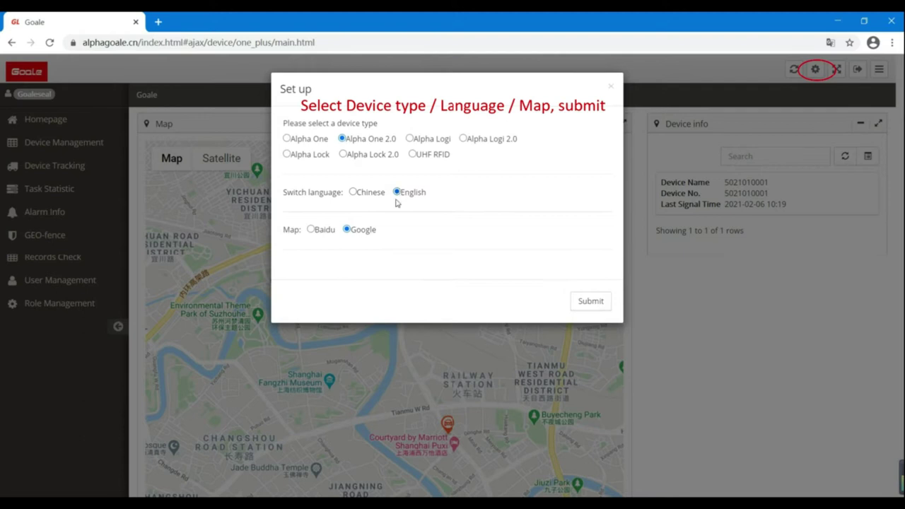
{"action": "left_click", "coordinate": [349, 230]}
{"action": "left_click", "coordinate": [598, 303]}
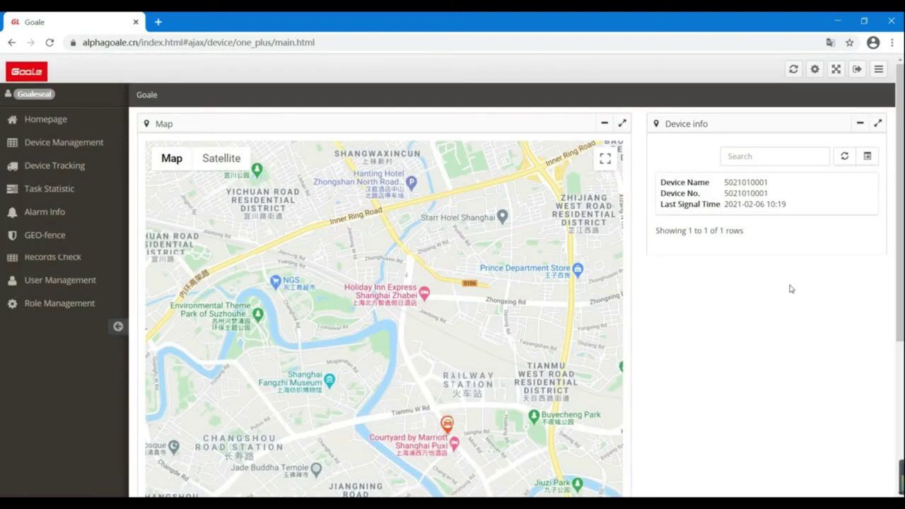
{"action": "left_click", "coordinate": [755, 155]}
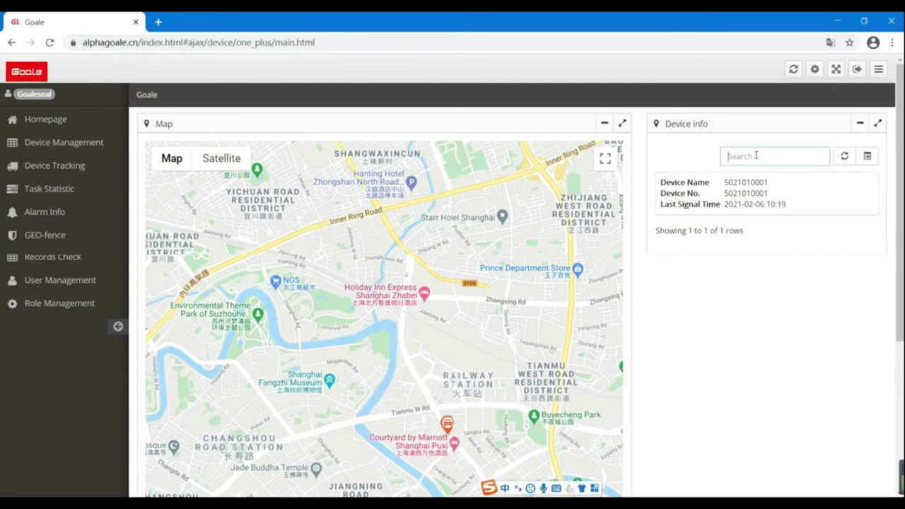
{"action": "type", "text": "50"}
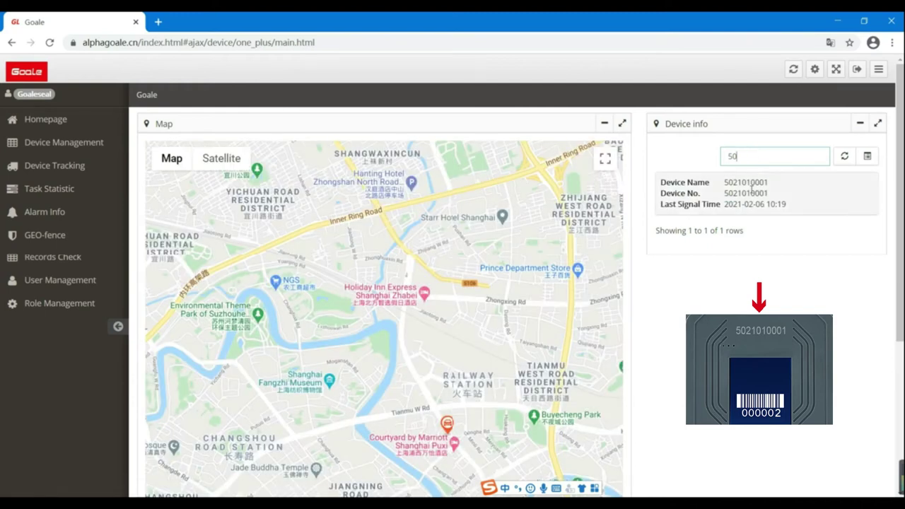
{"action": "left_click", "coordinate": [750, 186]}
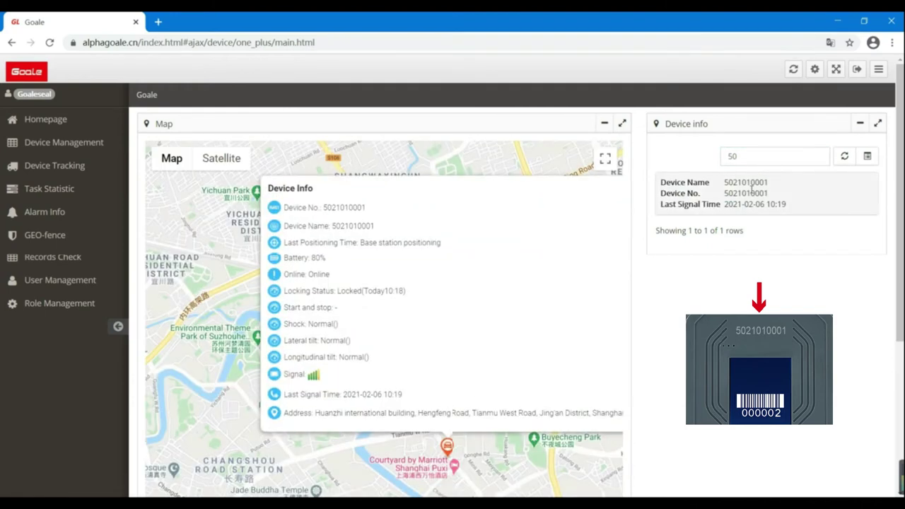
{"action": "left_click", "coordinate": [224, 164]}
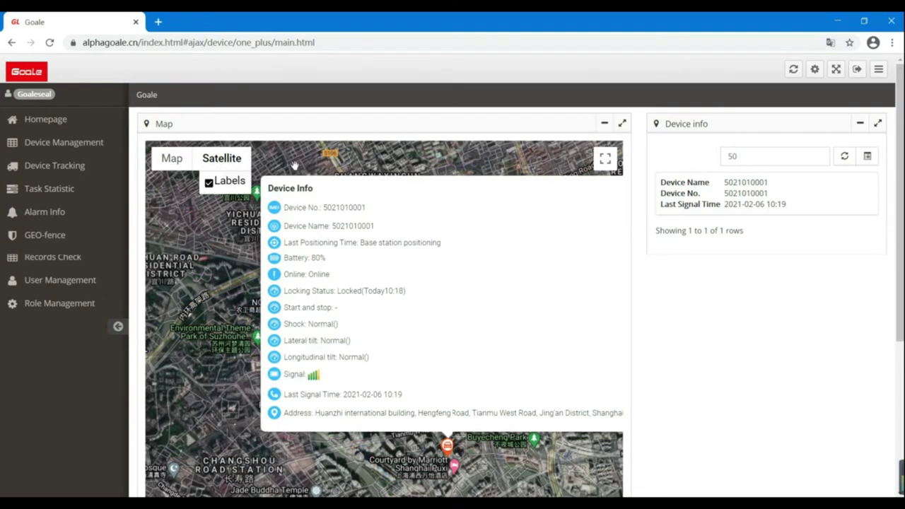
{"action": "left_click", "coordinate": [62, 283]}
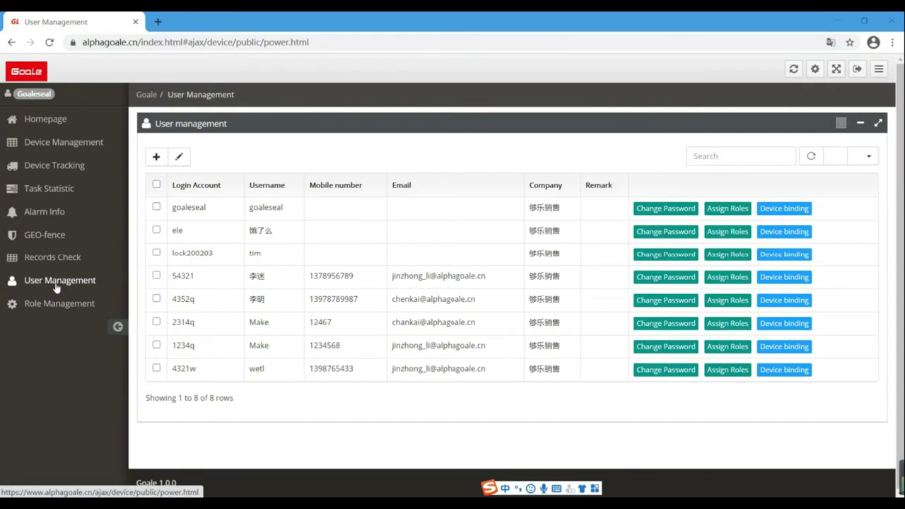
- Start a new account and enter its login account and login password
{"action": "left_click", "coordinate": [154, 156]}
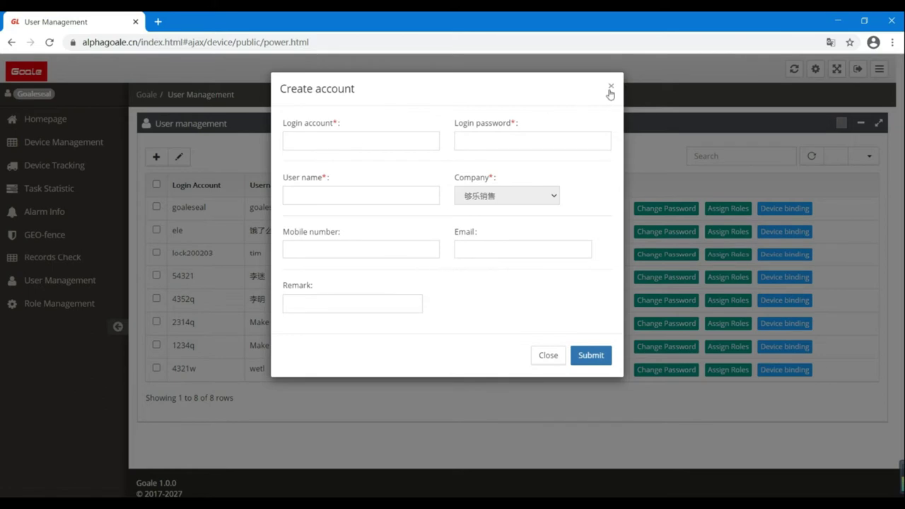
{"action": "left_click", "coordinate": [315, 144]}
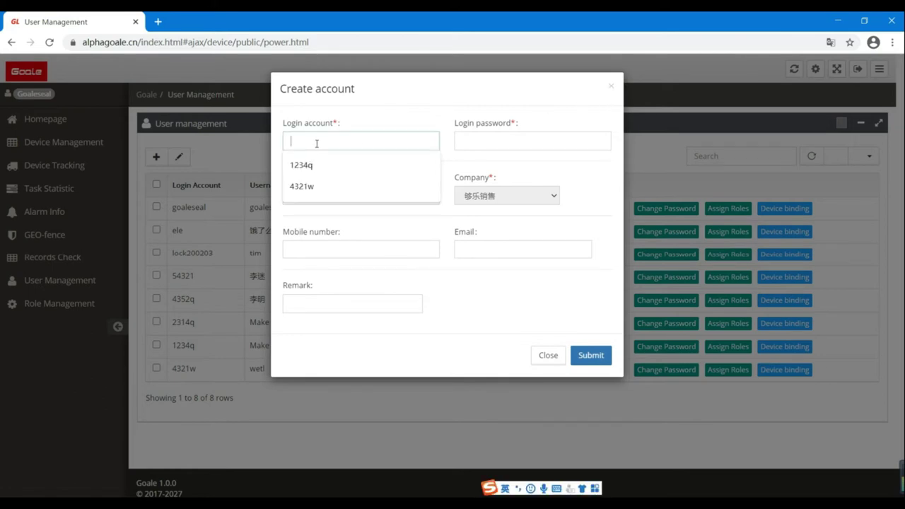
{"action": "left_click", "coordinate": [495, 140]}
- Fill in the user's name, mobile number and e-mail, then submit the new account
{"action": "left_click", "coordinate": [358, 194]}
{"action": "type", "text": "Mike"}
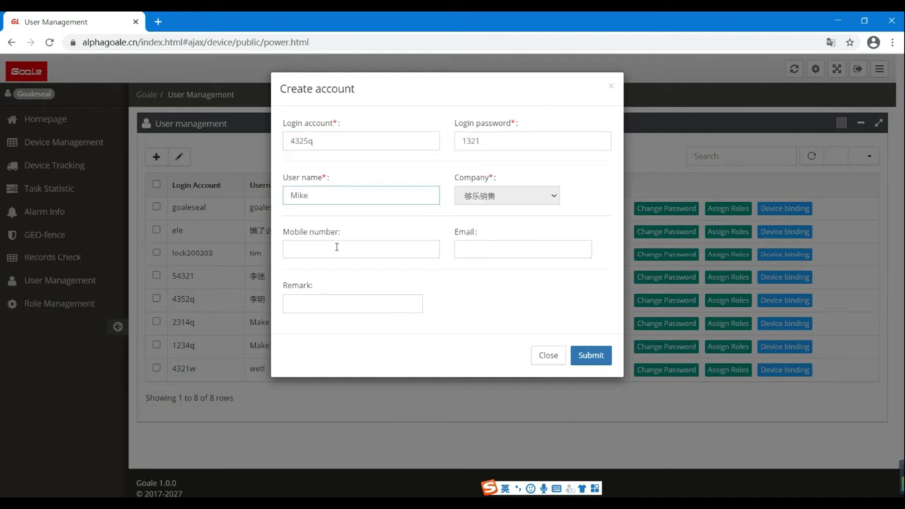
{"action": "left_click", "coordinate": [336, 246]}
{"action": "type", "text": "13"}
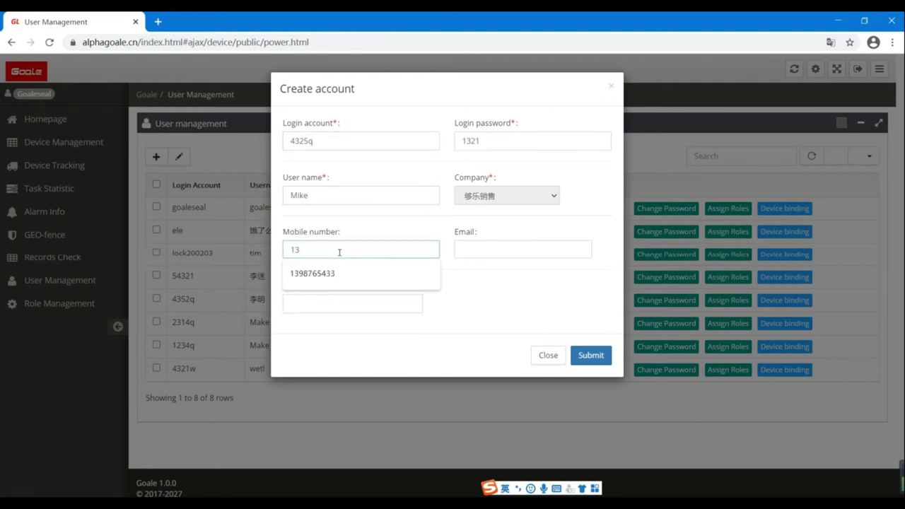
{"action": "type", "text": "9478673"}
{"action": "left_click", "coordinate": [469, 249]}
{"action": "left_click", "coordinate": [515, 269]}
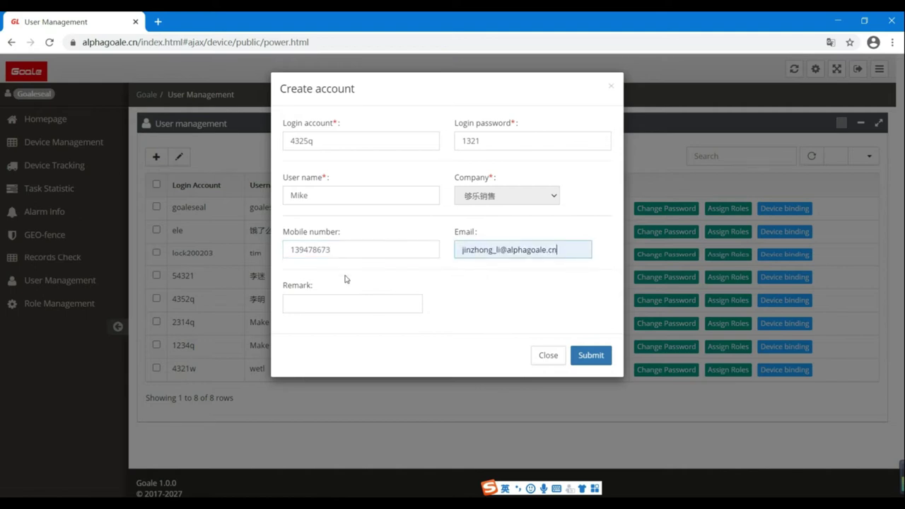
{"action": "left_click", "coordinate": [593, 357]}
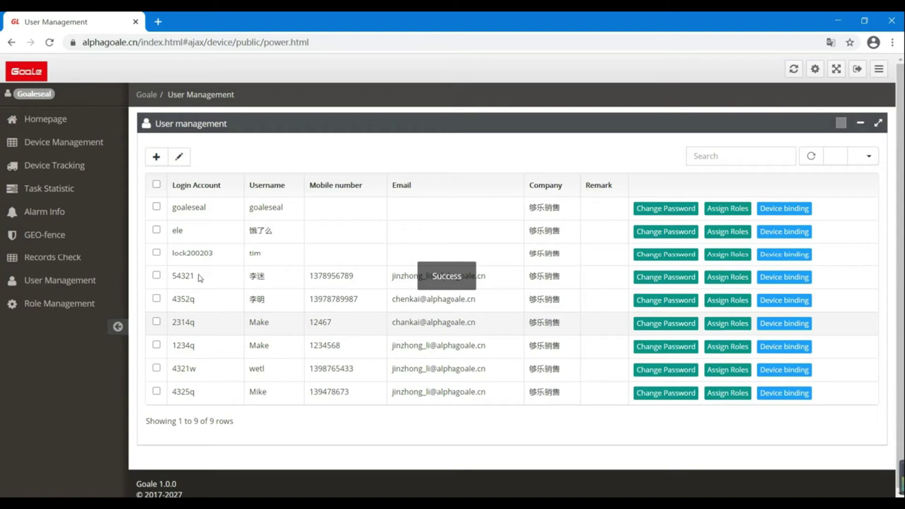
- Check the new user's name, e-mail and mobile number, then resubmit the details unchanged
{"action": "left_click", "coordinate": [156, 392]}
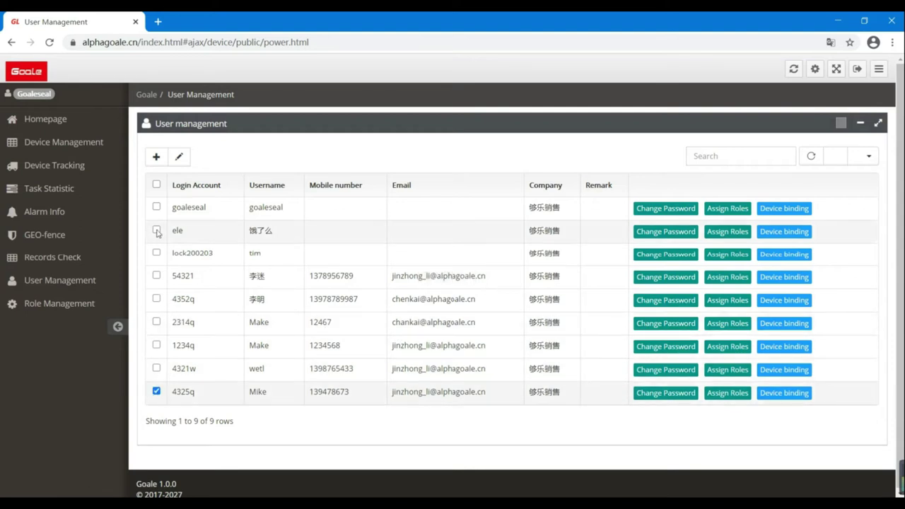
{"action": "left_click", "coordinate": [179, 156]}
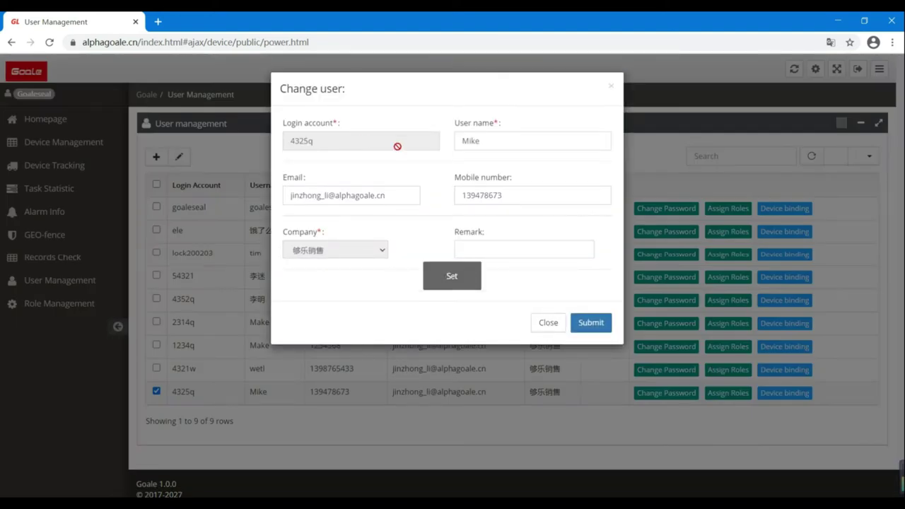
{"action": "left_click", "coordinate": [481, 141]}
{"action": "left_click", "coordinate": [398, 196]}
{"action": "left_click", "coordinate": [569, 193]}
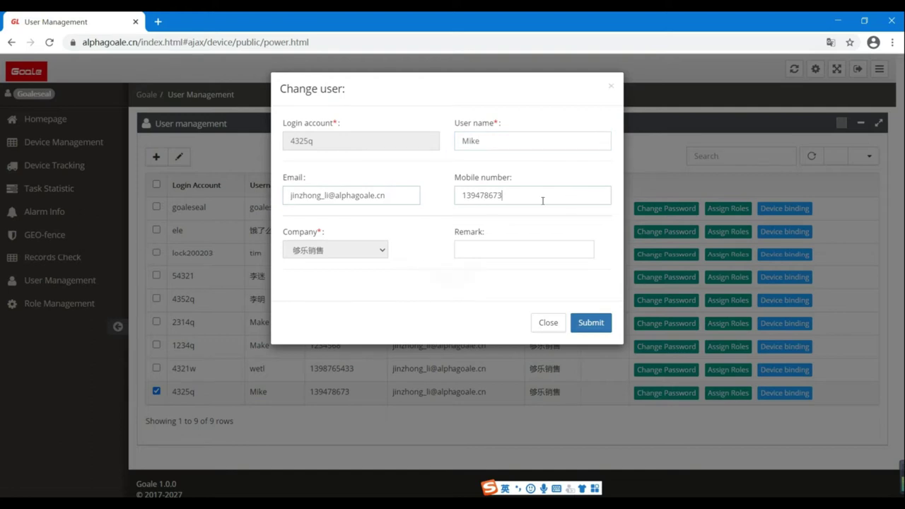
{"action": "left_click", "coordinate": [586, 323]}
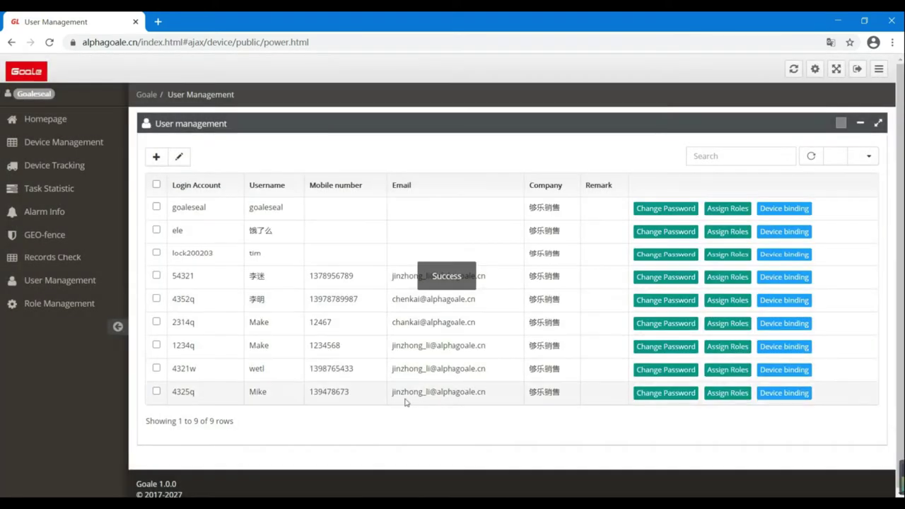
- Enter and submit a new password for the newly added account
{"action": "left_click", "coordinate": [667, 396]}
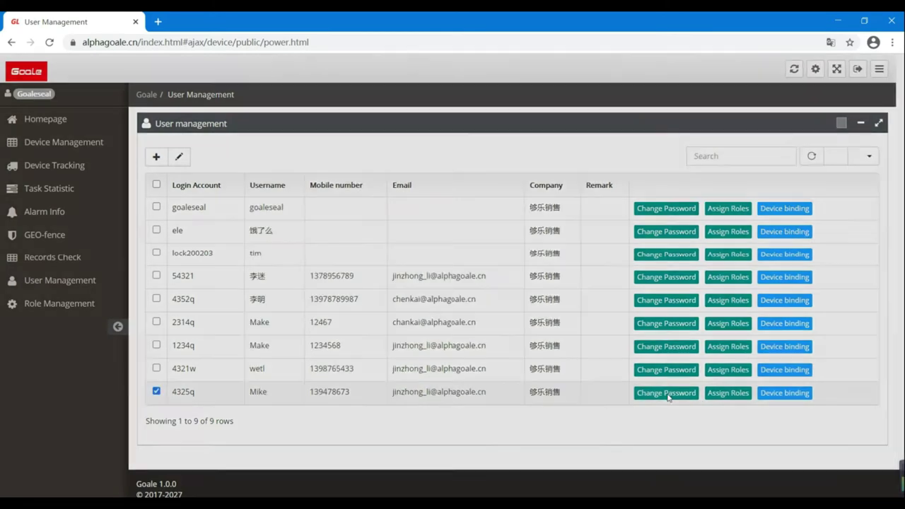
{"action": "left_click", "coordinate": [374, 128]}
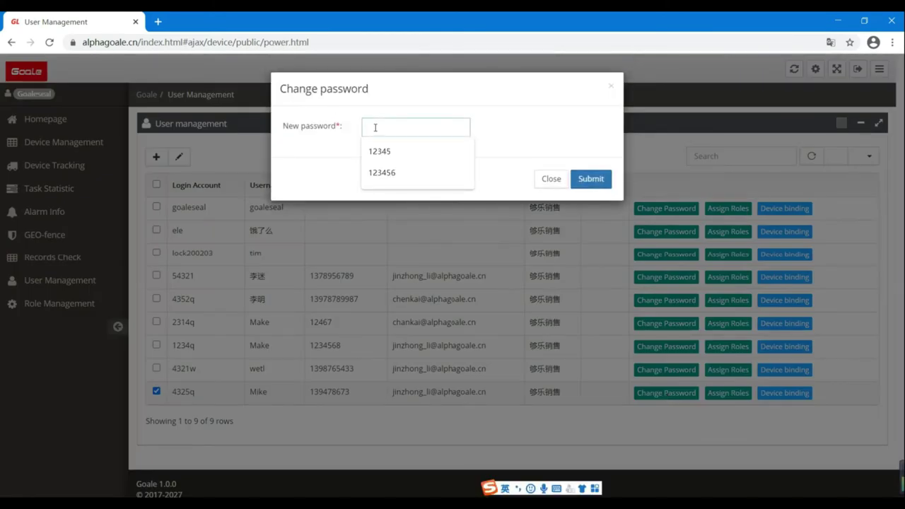
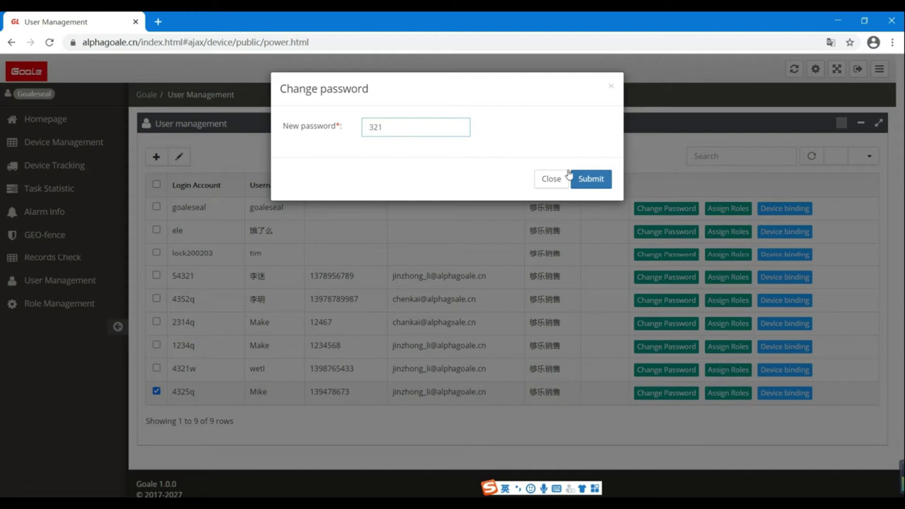
{"action": "left_click", "coordinate": [599, 183]}
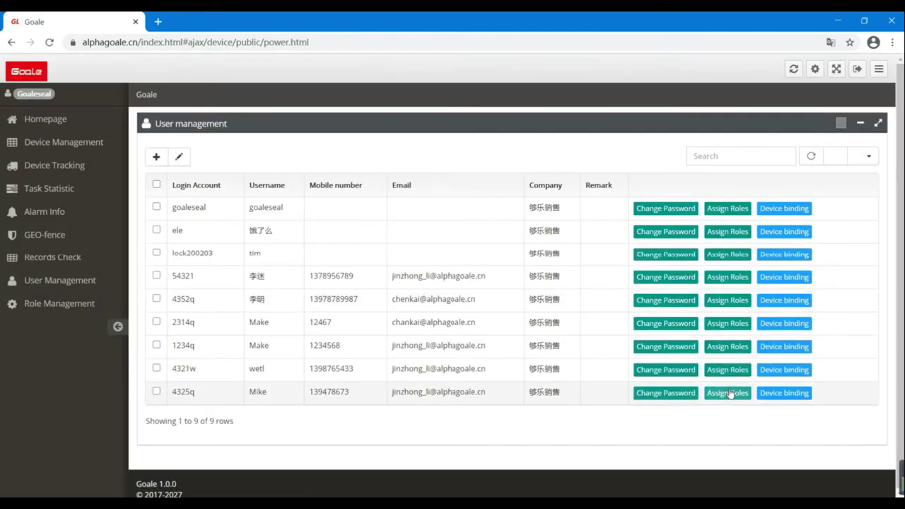
- Create a role named 'peter' with User rank in Role Management
{"action": "left_click", "coordinate": [76, 306]}
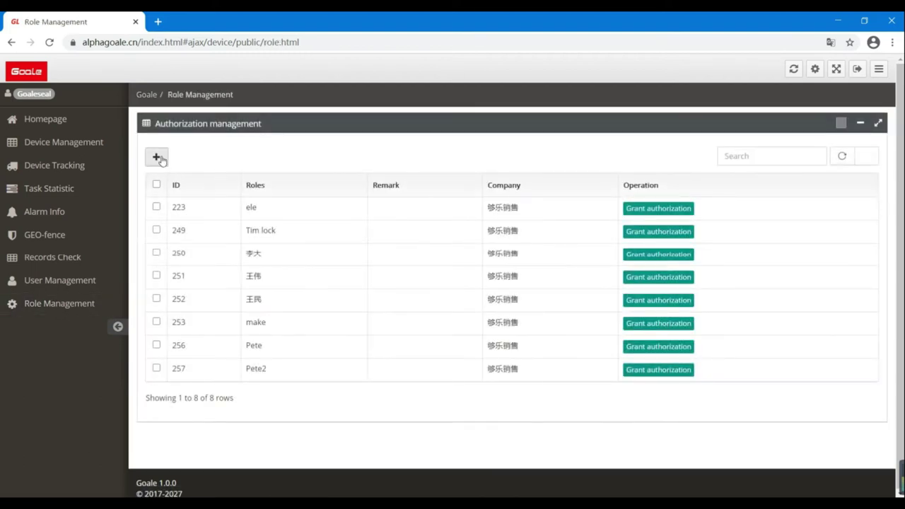
{"action": "left_click", "coordinate": [157, 157]}
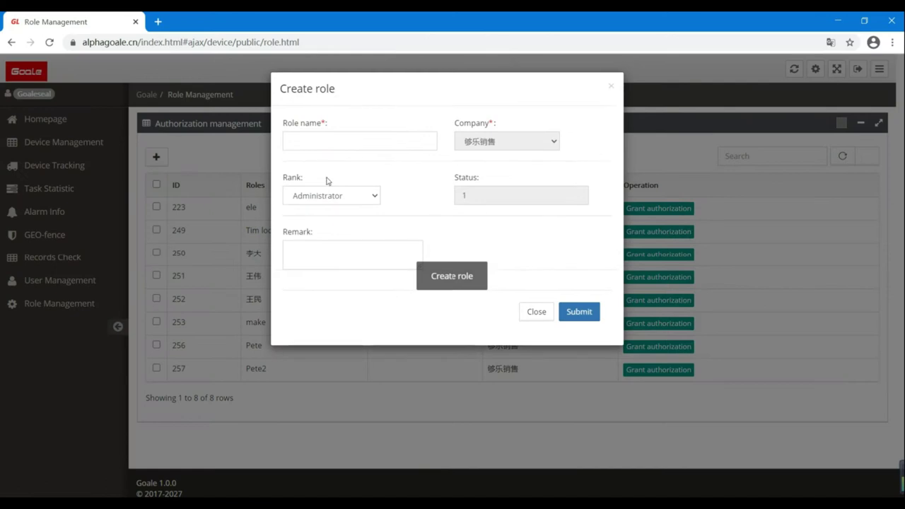
{"action": "left_click", "coordinate": [322, 140]}
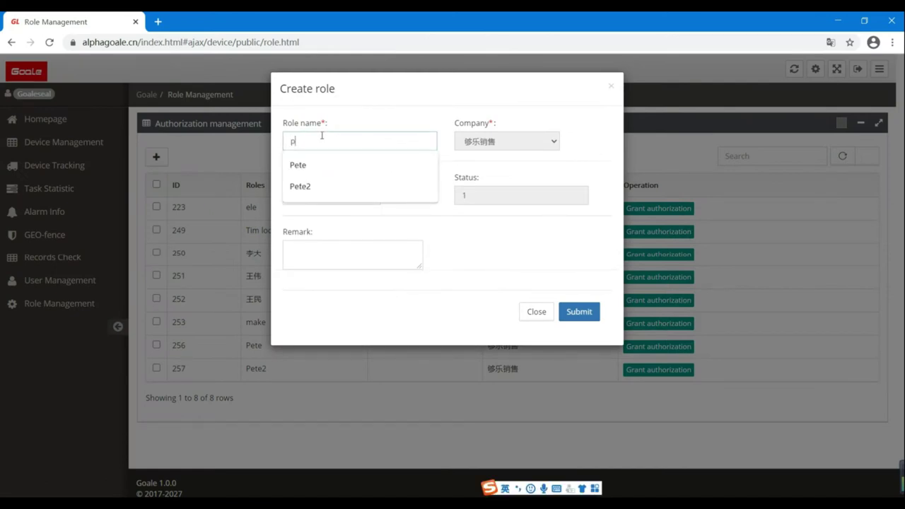
{"action": "type", "text": "peter"}
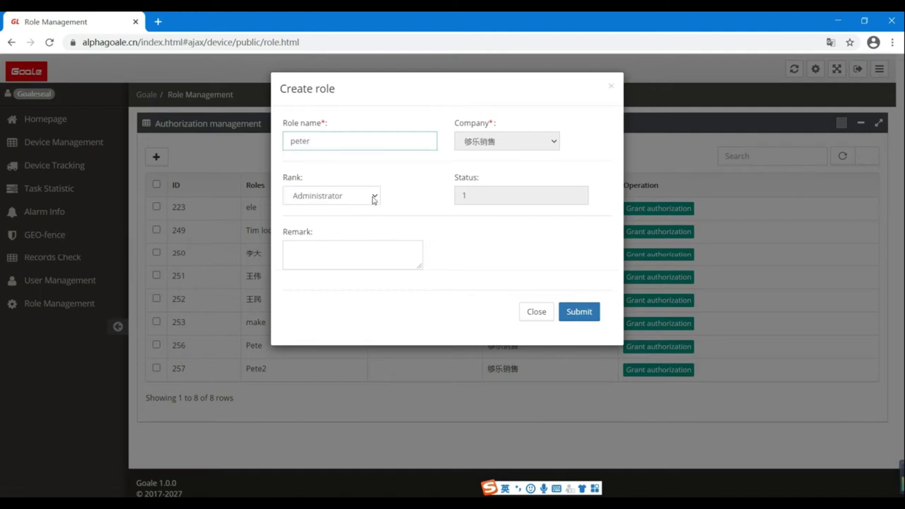
{"action": "left_click", "coordinate": [374, 197]}
{"action": "left_click", "coordinate": [337, 221]}
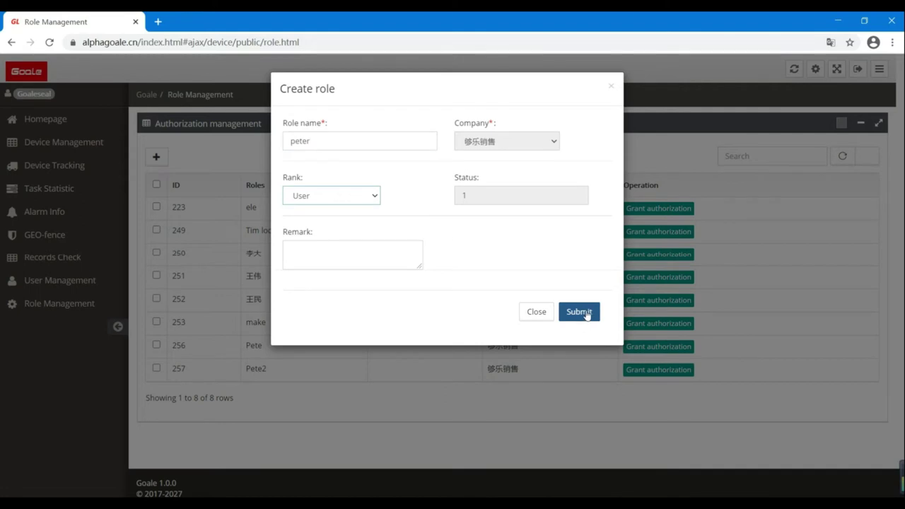
{"action": "left_click", "coordinate": [586, 315]}
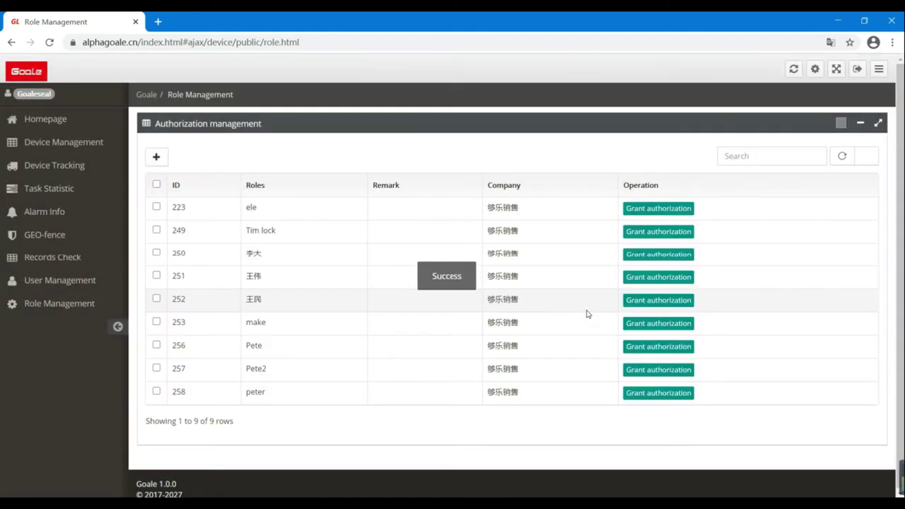
- Grant role 258 the Alpha One 2.0 Device Tracking, Alarm Info and Records Check permissions
{"action": "left_click", "coordinate": [657, 397]}
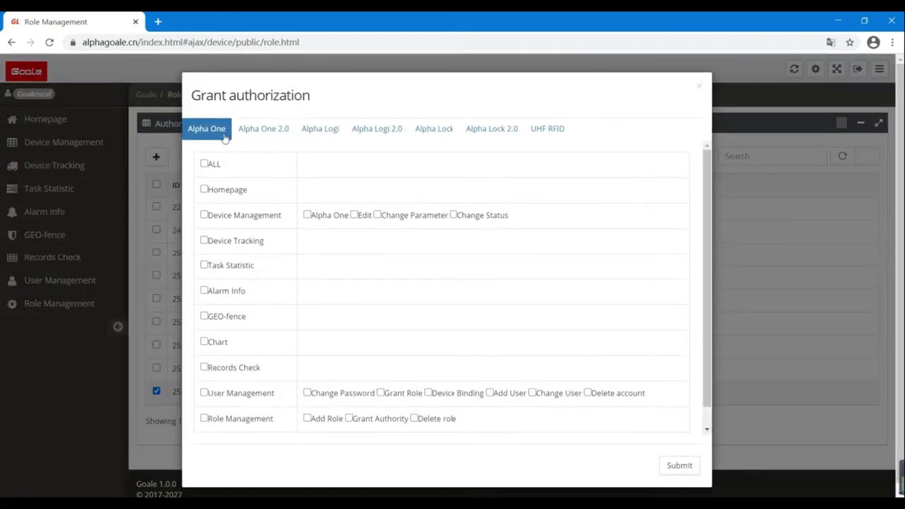
{"action": "left_click", "coordinate": [277, 136]}
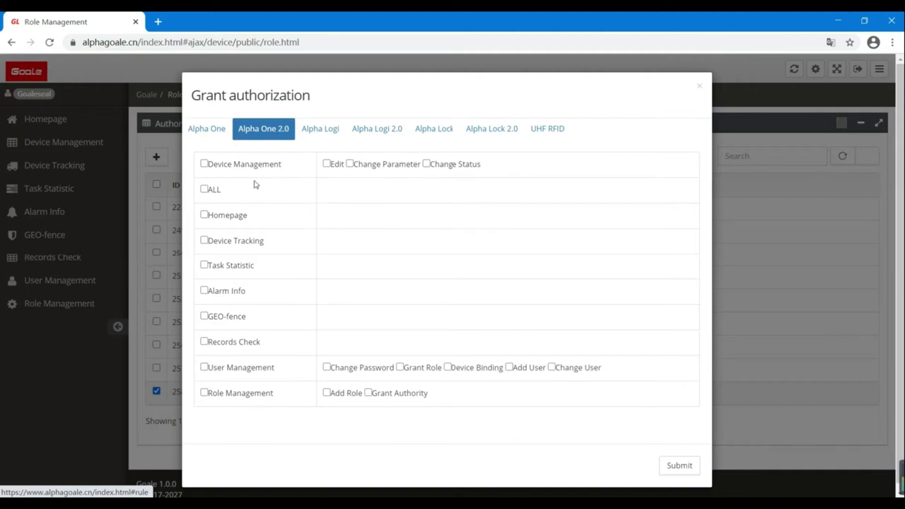
{"action": "left_click", "coordinate": [204, 241]}
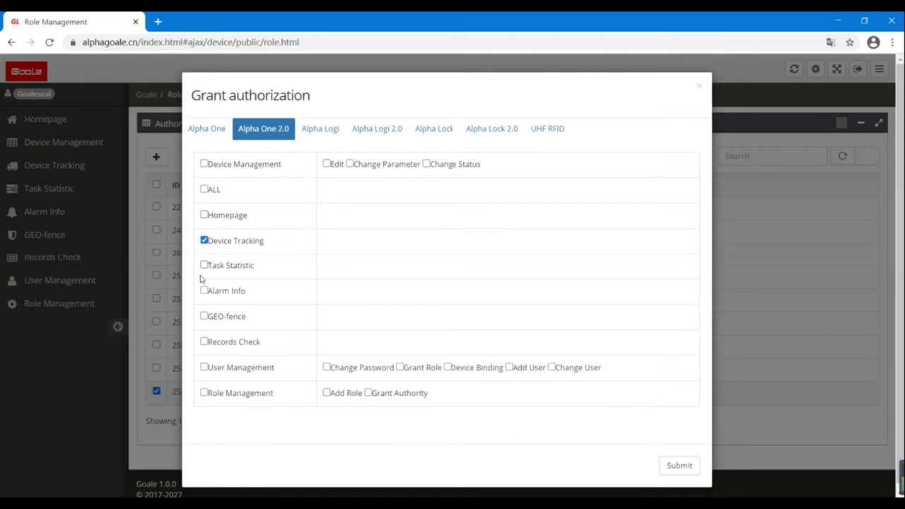
{"action": "left_click", "coordinate": [203, 291]}
{"action": "left_click", "coordinate": [204, 342]}
{"action": "left_click", "coordinate": [681, 465]}
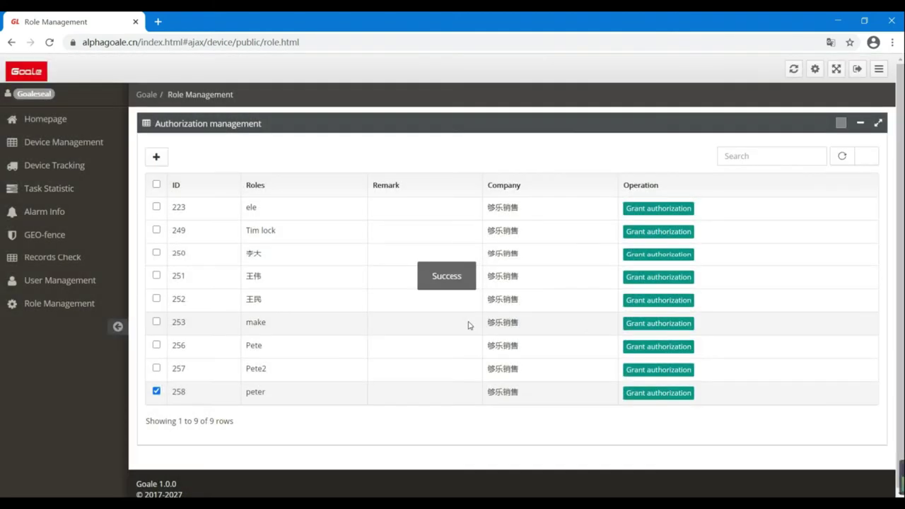
{"action": "left_click", "coordinate": [71, 283]}
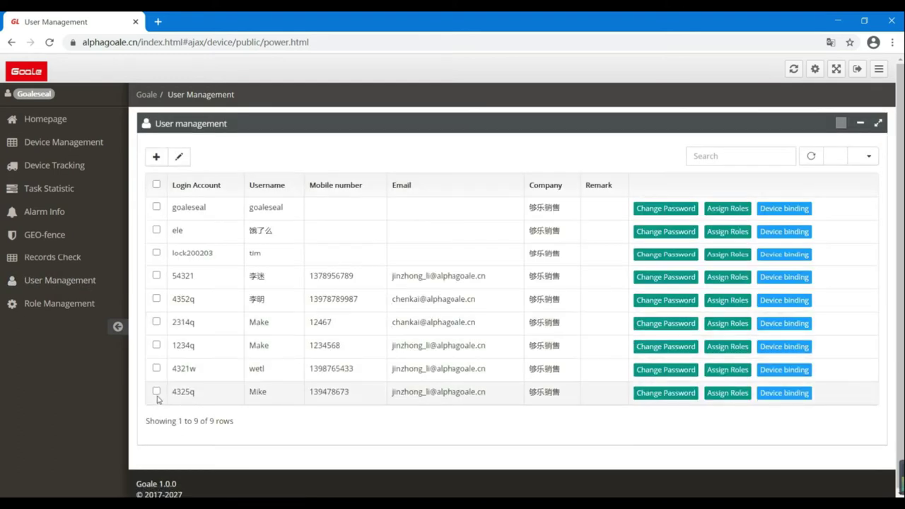
- Assign the 'peter' role 258 to the last user account in the table
{"action": "left_click", "coordinate": [735, 392]}
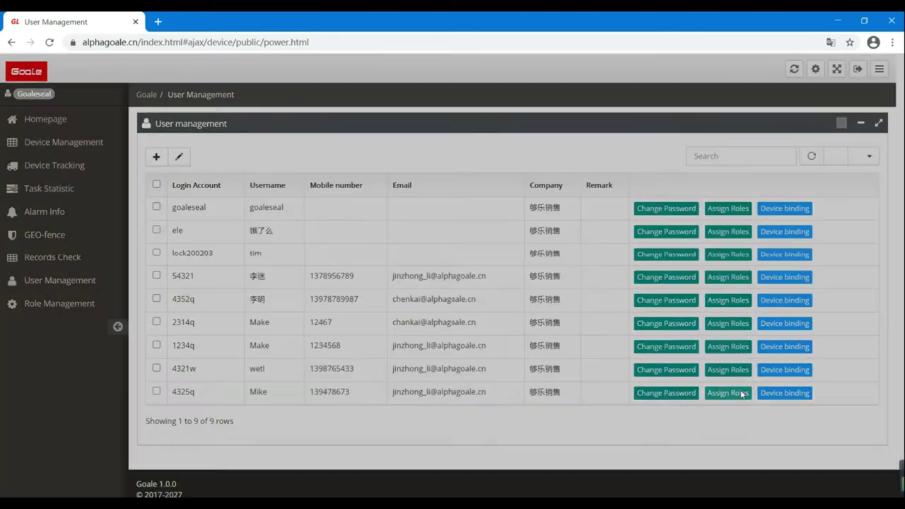
{"action": "left_click", "coordinate": [308, 300]}
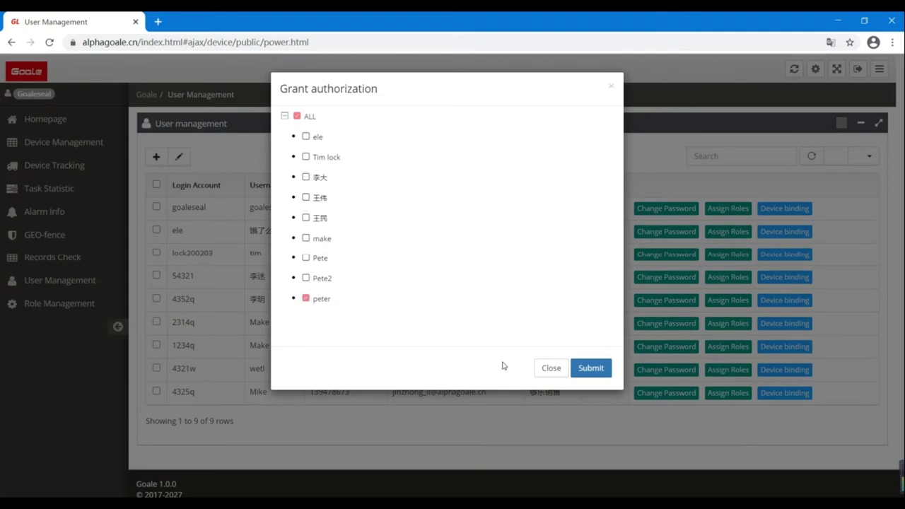
{"action": "left_click", "coordinate": [591, 369]}
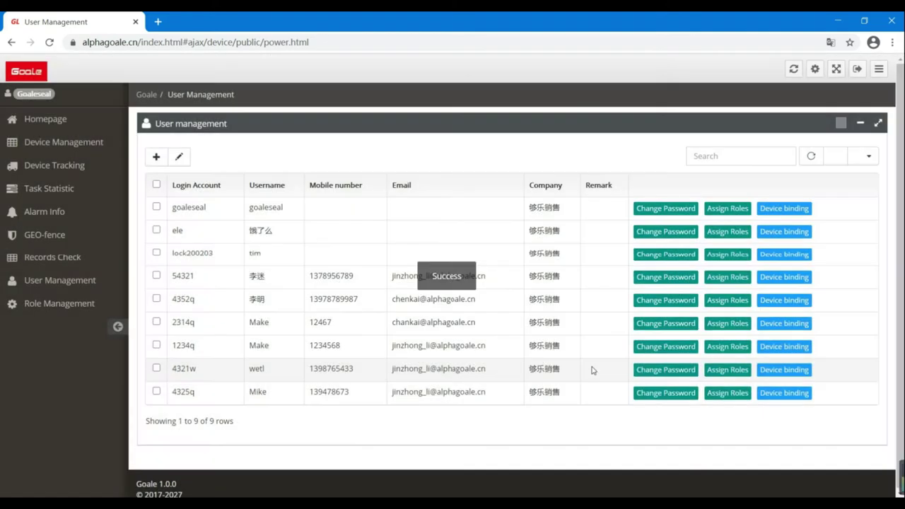
{"action": "left_click", "coordinate": [784, 393]}
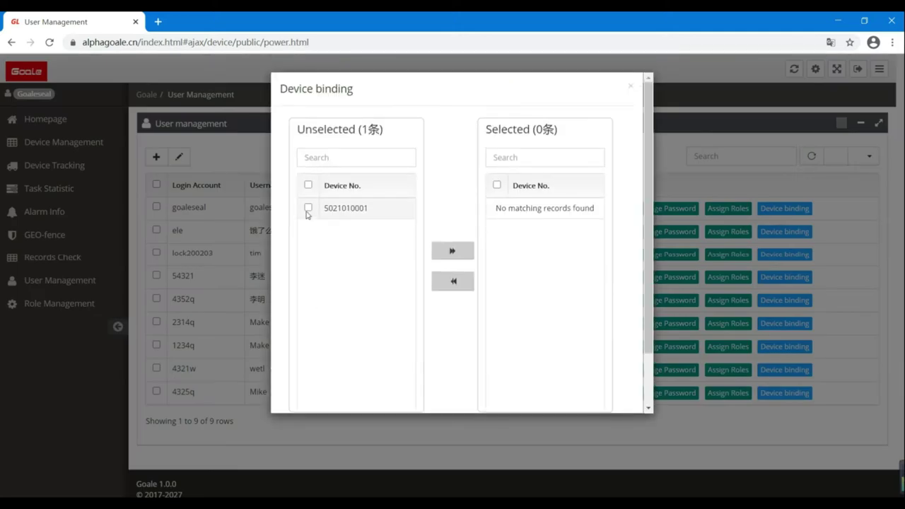
{"action": "left_click", "coordinate": [308, 208]}
{"action": "left_click", "coordinate": [452, 250]}
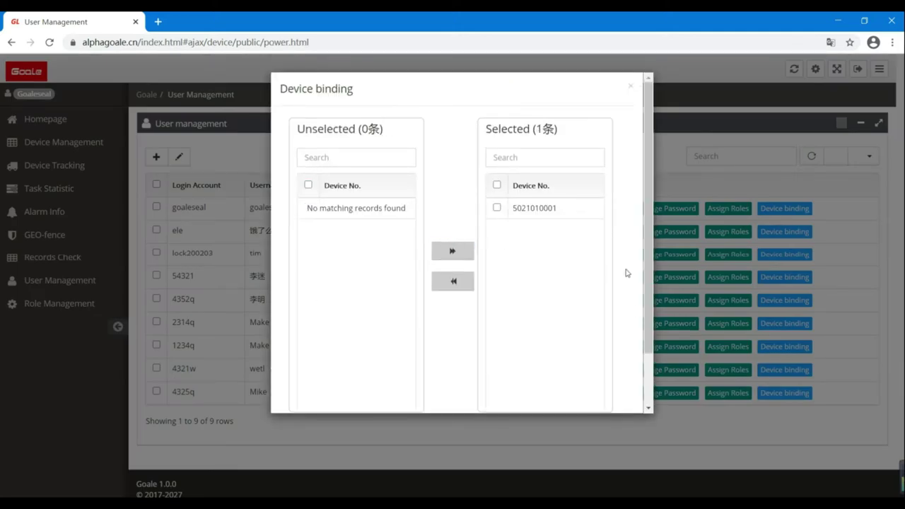
{"action": "scroll", "coordinate": [634, 312], "scroll_direction": "down", "scroll_amount": 2}
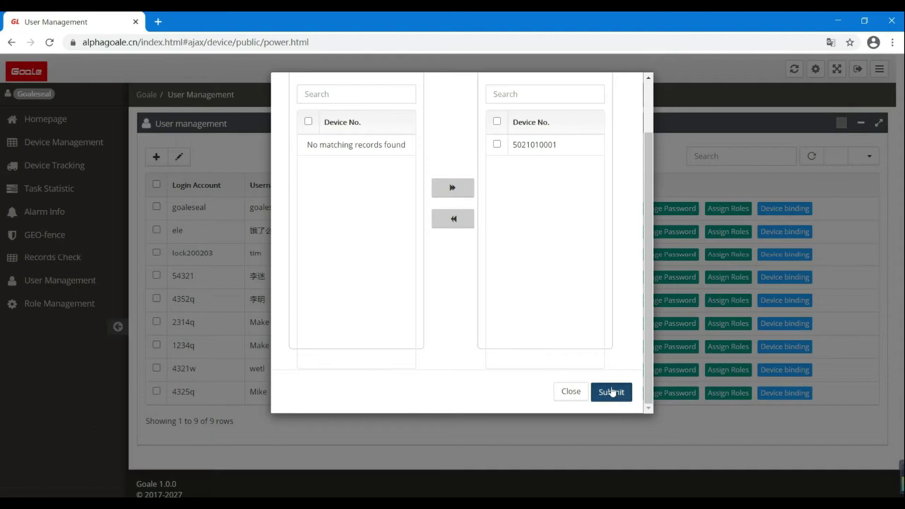
{"action": "left_click", "coordinate": [611, 392]}
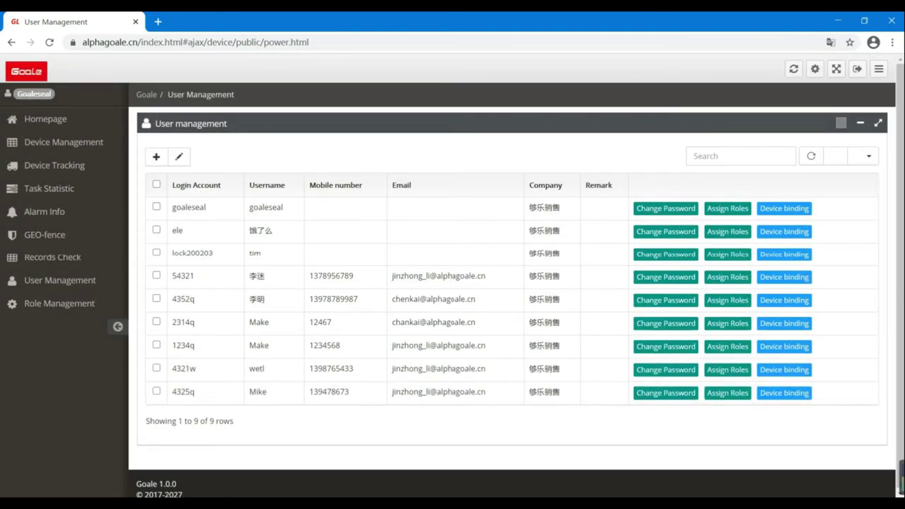
{"action": "left_click", "coordinate": [64, 142]}
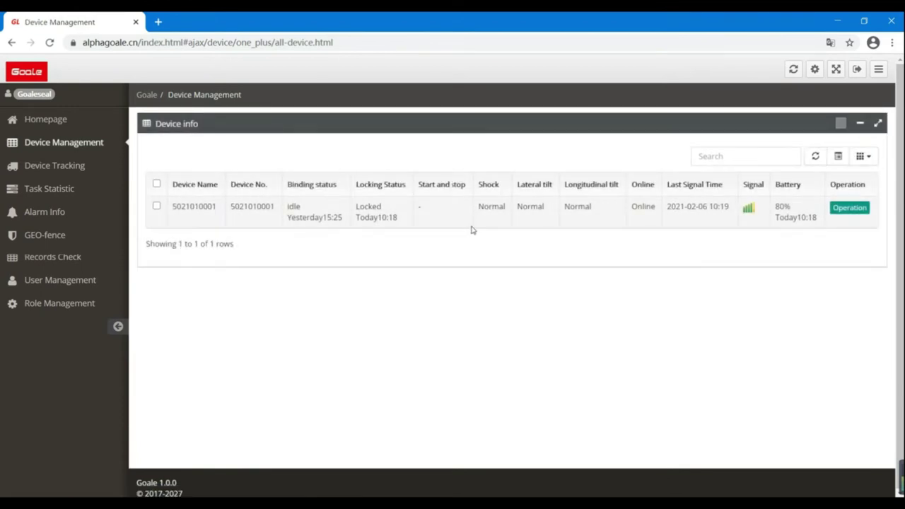
{"action": "left_click", "coordinate": [739, 162]}
{"action": "type", "text": "5"}
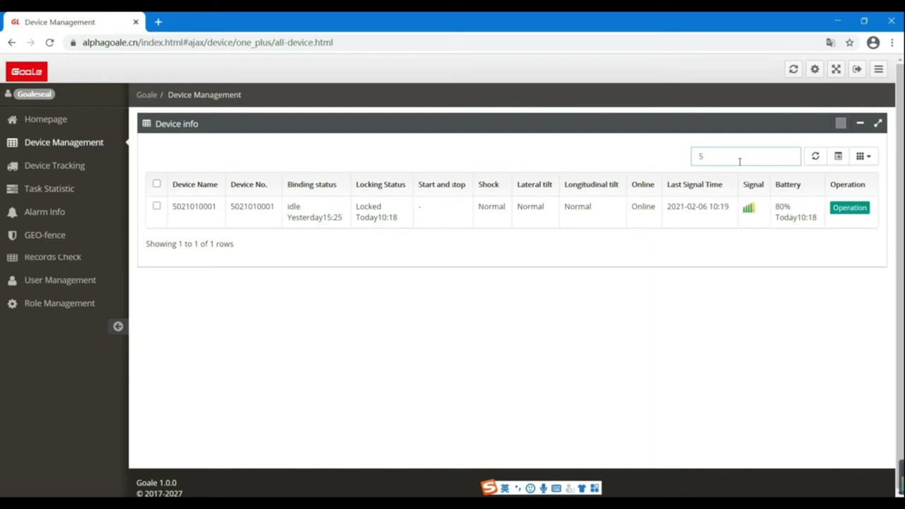
{"action": "type", "text": "0"}
{"action": "key", "text": "BackSpace"}
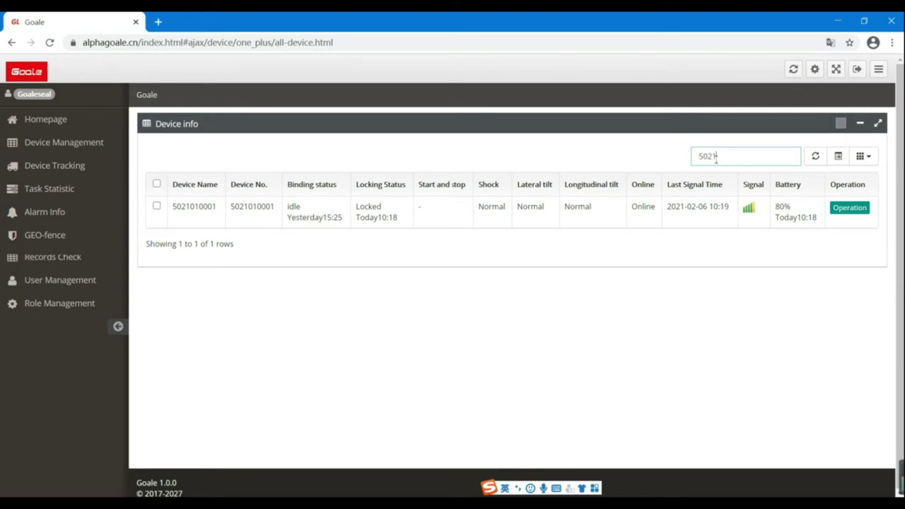
{"action": "left_click", "coordinate": [852, 207]}
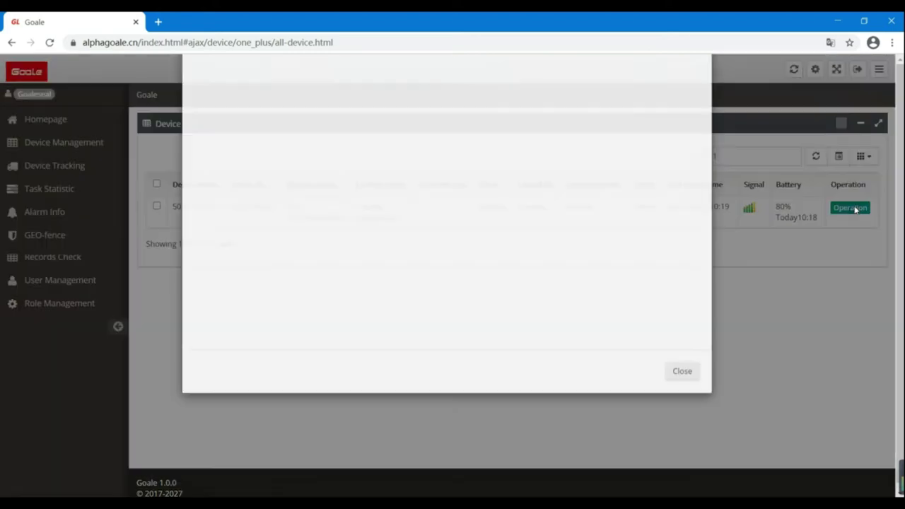
{"action": "left_click", "coordinate": [244, 131]}
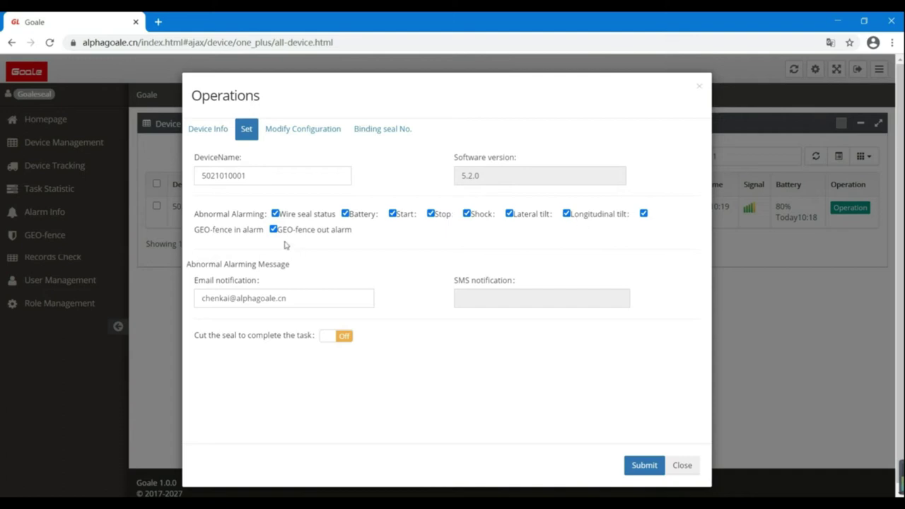
{"action": "left_click", "coordinate": [291, 300]}
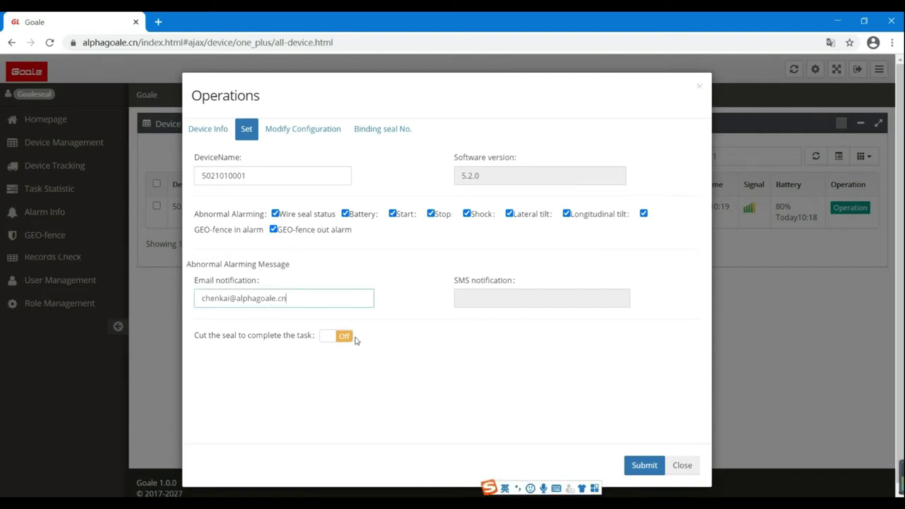
{"action": "left_click", "coordinate": [339, 339]}
{"action": "left_click", "coordinate": [333, 339]}
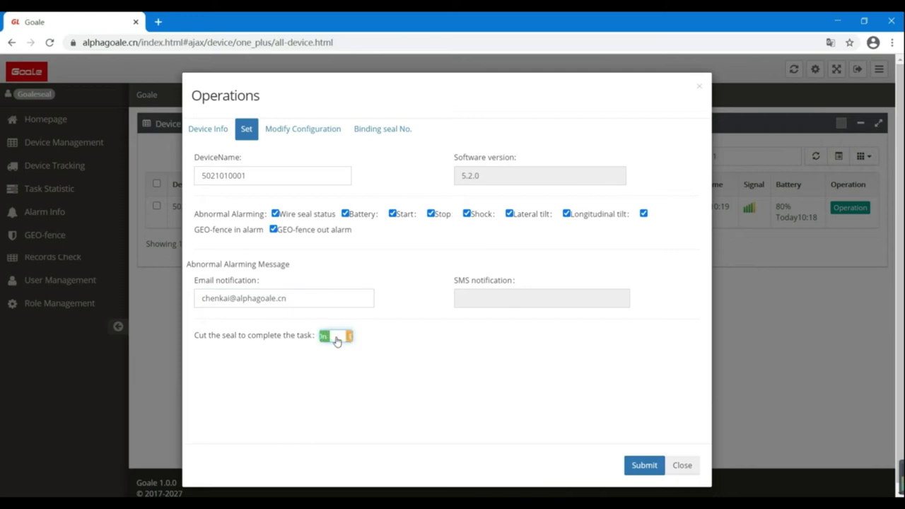
{"action": "left_click", "coordinate": [644, 465]}
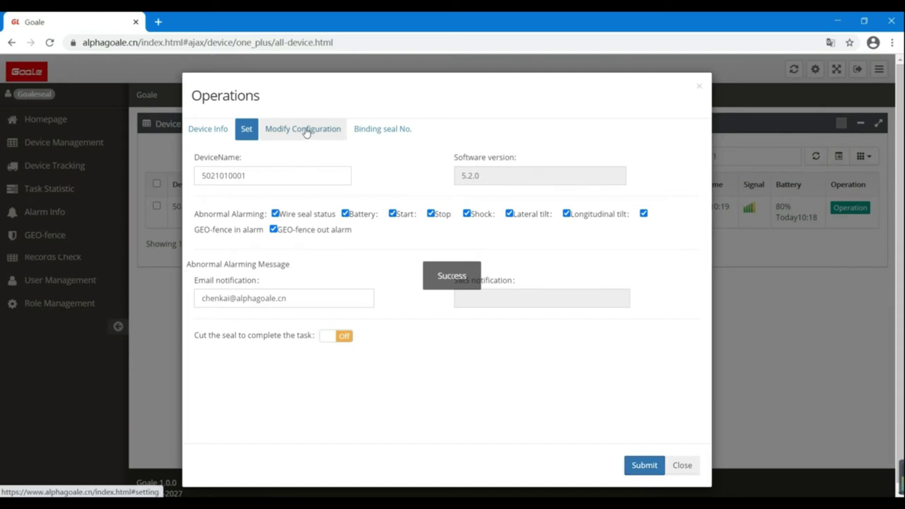
{"action": "left_click", "coordinate": [306, 132]}
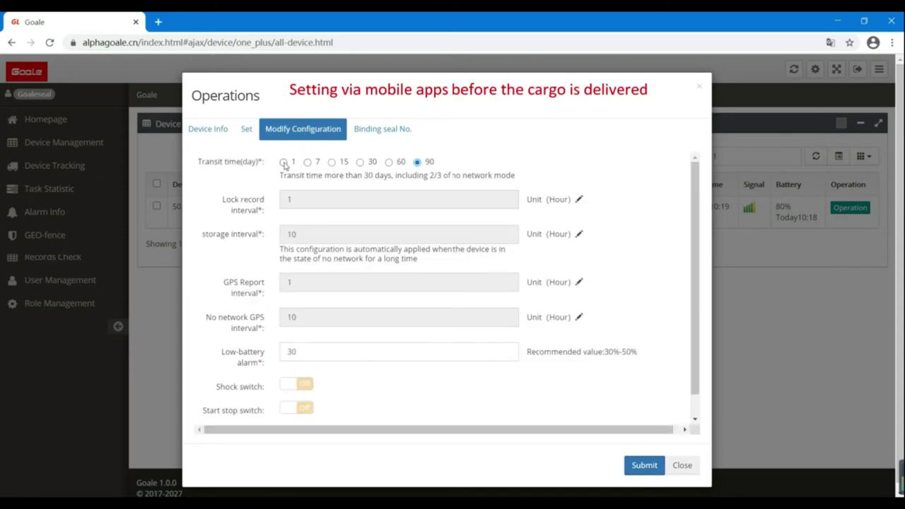
- Set transit time to 1 day and switch on shock, start-stop and tilt recording
{"action": "left_click", "coordinate": [283, 163]}
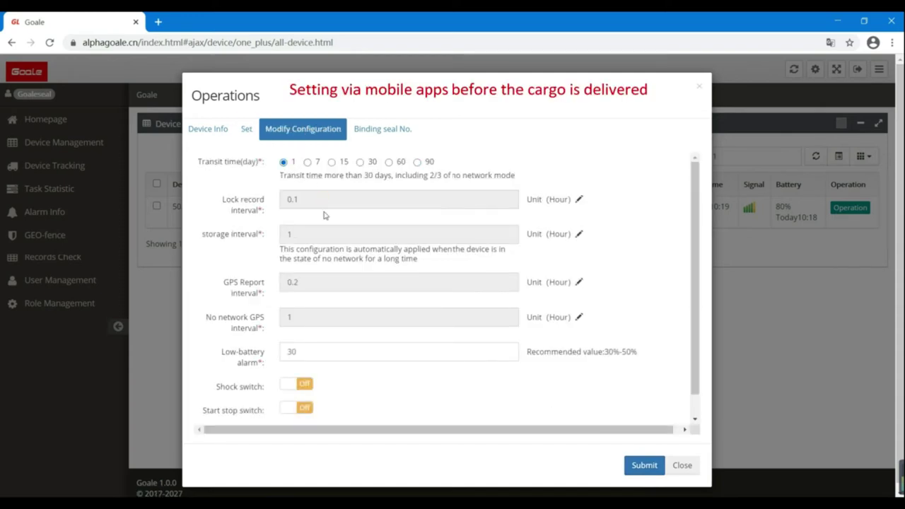
{"action": "scroll", "coordinate": [325, 215], "scroll_direction": "down", "scroll_amount": 1}
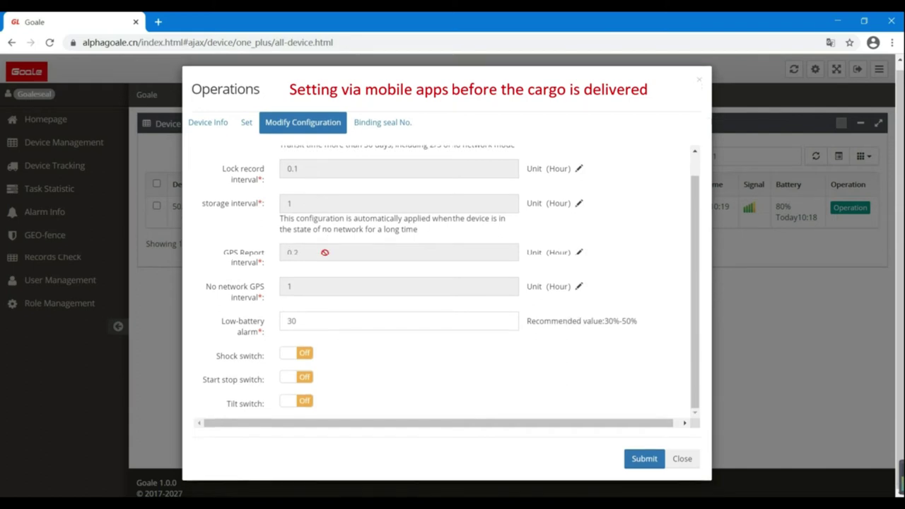
{"action": "left_click", "coordinate": [304, 355]}
{"action": "scroll", "coordinate": [363, 353], "scroll_direction": "down", "scroll_amount": 1}
{"action": "left_click", "coordinate": [306, 376]}
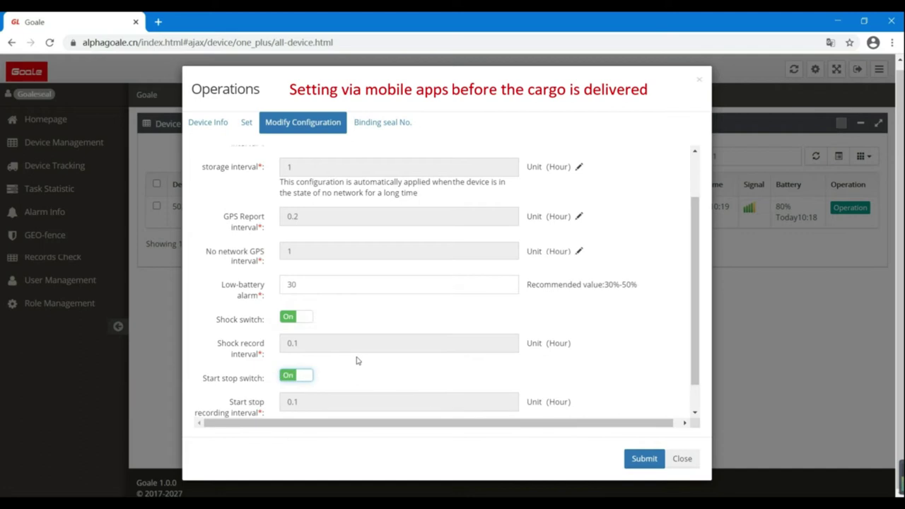
{"action": "scroll", "coordinate": [357, 360], "scroll_direction": "down", "scroll_amount": 1}
{"action": "left_click", "coordinate": [309, 399]}
{"action": "scroll", "coordinate": [397, 355], "scroll_direction": "down", "scroll_amount": 2}
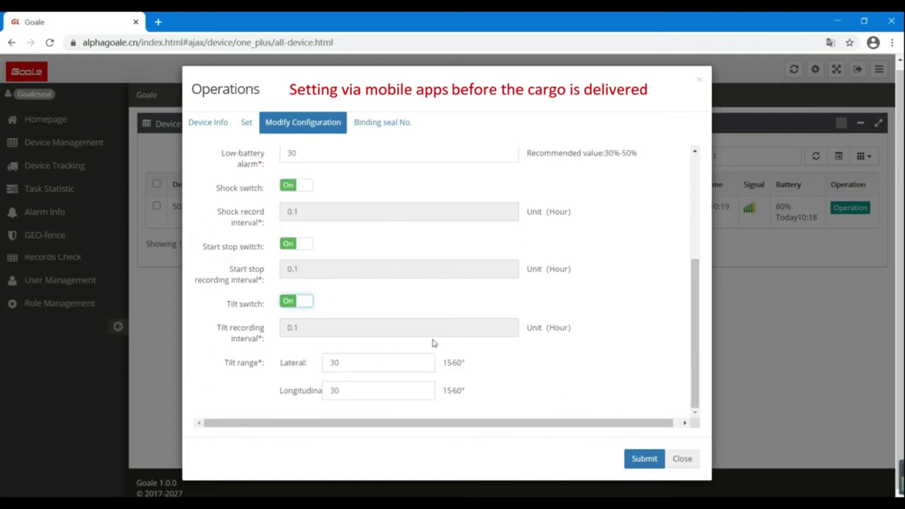
{"action": "scroll", "coordinate": [433, 343], "scroll_direction": "up", "scroll_amount": 5}
- Change transit time to 7 days and toggle shock and start-stop recording again
{"action": "left_click", "coordinate": [307, 163]}
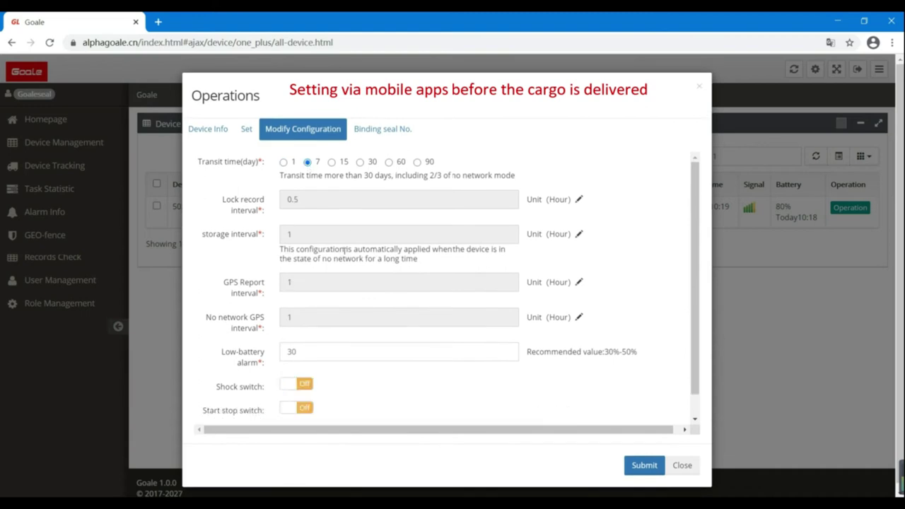
{"action": "scroll", "coordinate": [333, 277], "scroll_direction": "down", "scroll_amount": 1}
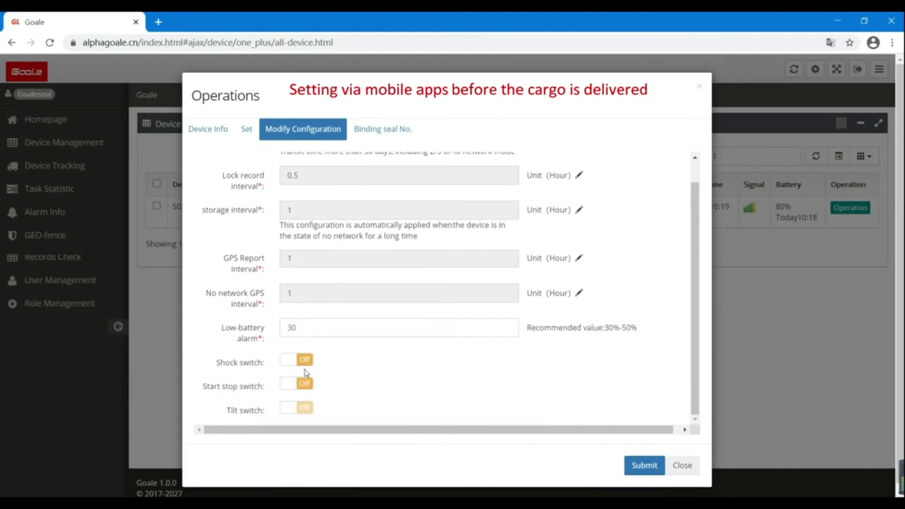
{"action": "left_click", "coordinate": [304, 361]}
{"action": "scroll", "coordinate": [331, 377], "scroll_direction": "down", "scroll_amount": 1}
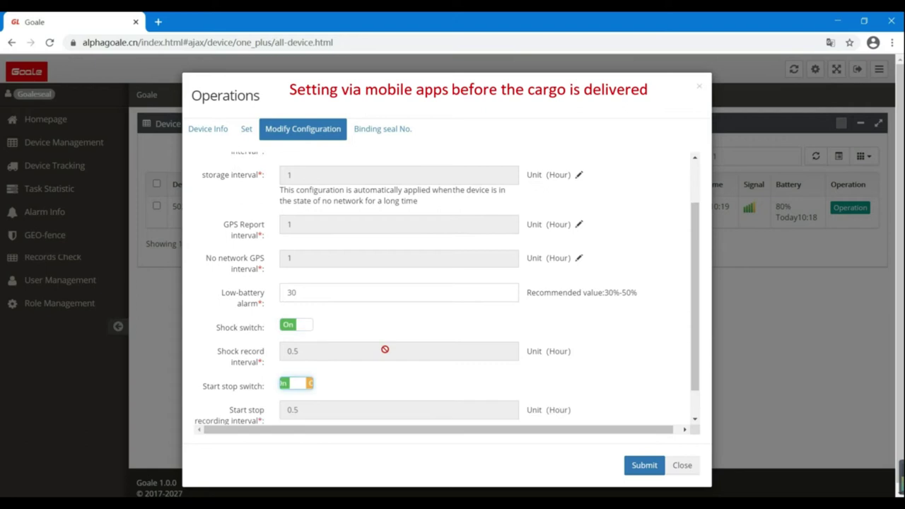
{"action": "left_click", "coordinate": [306, 383]}
{"action": "scroll", "coordinate": [311, 387], "scroll_direction": "down", "scroll_amount": 1}
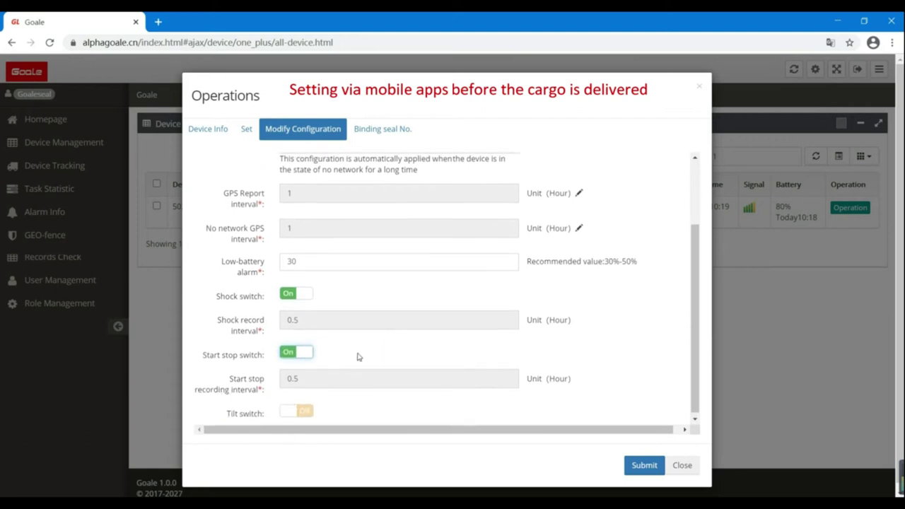
{"action": "scroll", "coordinate": [351, 332], "scroll_direction": "up", "scroll_amount": 3}
- Try the 15, 30, 60 and 90-day transit time options in turn
{"action": "left_click", "coordinate": [332, 163]}
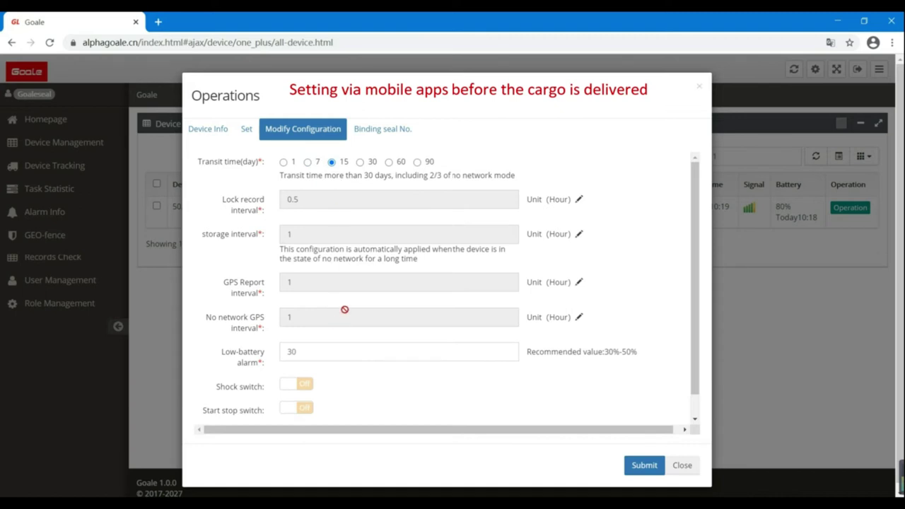
{"action": "scroll", "coordinate": [347, 343], "scroll_direction": "down", "scroll_amount": 1}
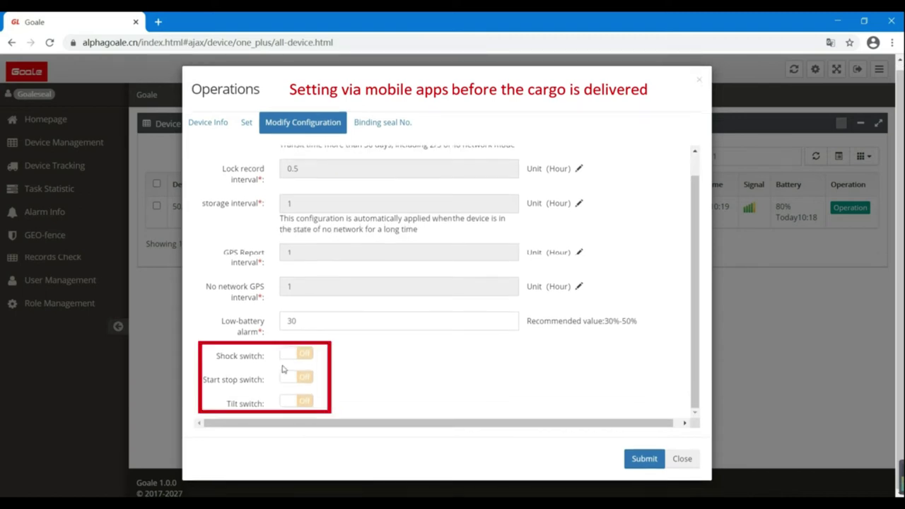
{"action": "scroll", "coordinate": [353, 360], "scroll_direction": "up", "scroll_amount": 1}
{"action": "left_click", "coordinate": [360, 155]}
{"action": "scroll", "coordinate": [368, 313], "scroll_direction": "down", "scroll_amount": 1}
{"action": "scroll", "coordinate": [347, 178], "scroll_direction": "up", "scroll_amount": 1}
{"action": "left_click", "coordinate": [389, 155]}
{"action": "scroll", "coordinate": [351, 356], "scroll_direction": "down", "scroll_amount": 1}
{"action": "scroll", "coordinate": [344, 365], "scroll_direction": "up", "scroll_amount": 1}
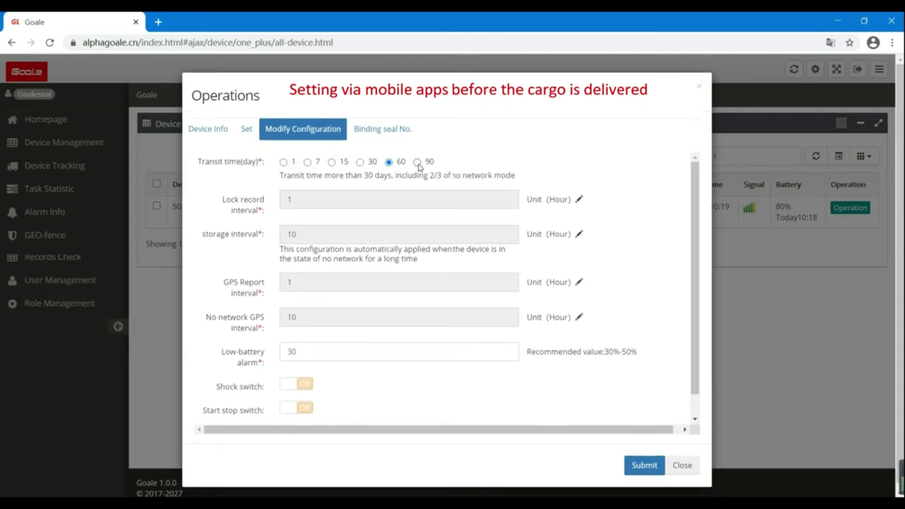
{"action": "left_click", "coordinate": [417, 163]}
{"action": "scroll", "coordinate": [376, 311], "scroll_direction": "down", "scroll_amount": 1}
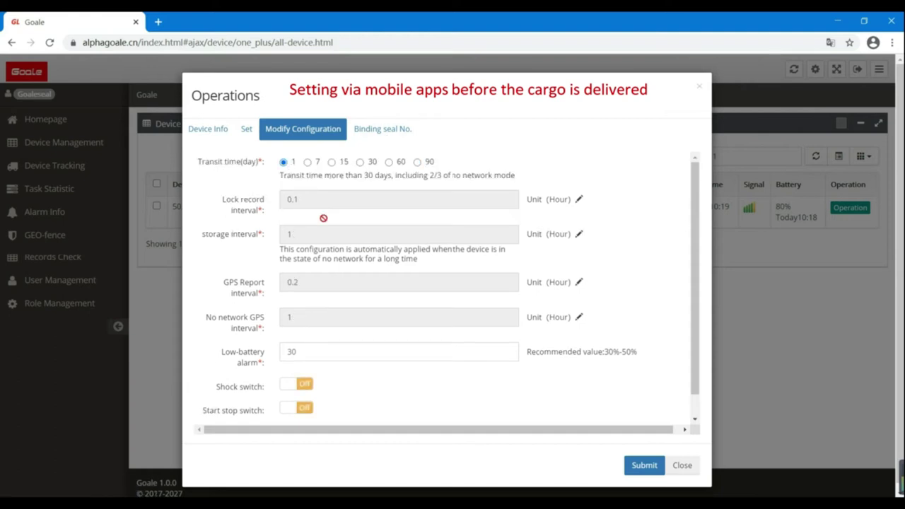
- Turn shock, start-stop and tilt recording on and submit the device configuration
{"action": "scroll", "coordinate": [262, 382], "scroll_direction": "down", "scroll_amount": 1}
{"action": "left_click", "coordinate": [312, 360]}
{"action": "scroll", "coordinate": [311, 392], "scroll_direction": "down", "scroll_amount": 1}
{"action": "left_click", "coordinate": [305, 385]}
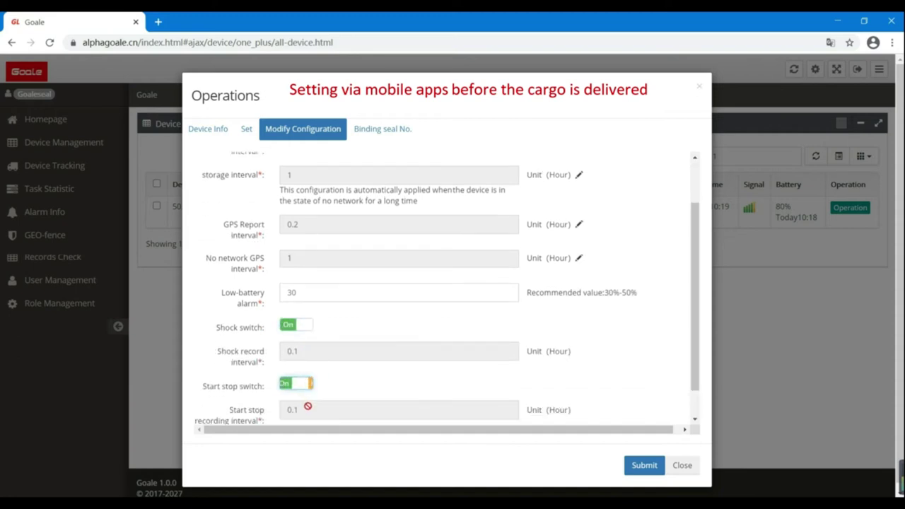
{"action": "scroll", "coordinate": [306, 403], "scroll_direction": "down", "scroll_amount": 1}
{"action": "left_click", "coordinate": [303, 407]}
{"action": "scroll", "coordinate": [490, 406], "scroll_direction": "down", "scroll_amount": 3}
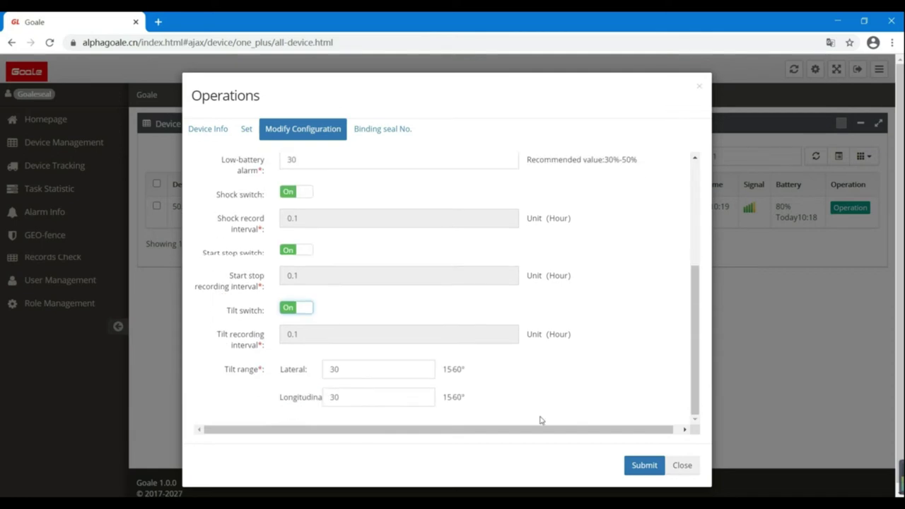
{"action": "left_click", "coordinate": [644, 459]}
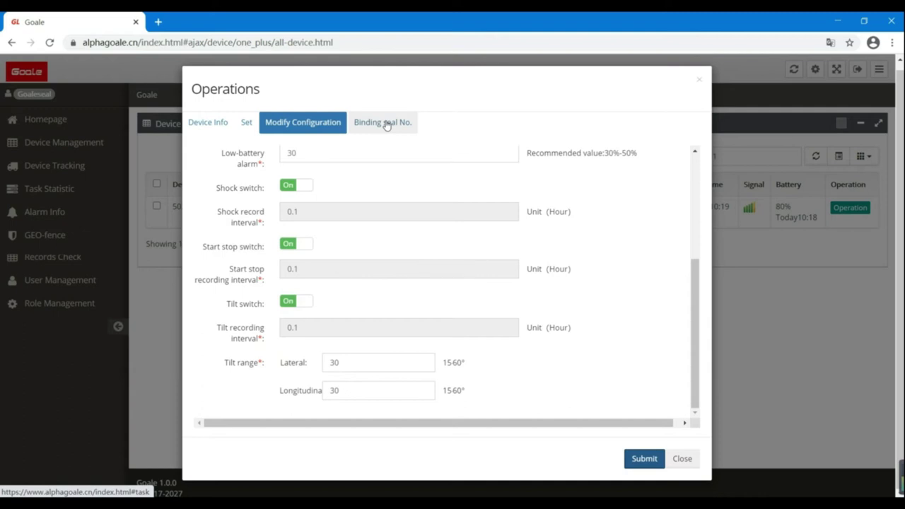
- Enter seal 000002, container ABCU1234567, shipping bill 2234564, shipper companyA and the shipper's phone
{"action": "left_click", "coordinate": [387, 125]}
{"action": "left_click", "coordinate": [273, 203]}
{"action": "type", "text": "000002"}
{"action": "left_click", "coordinate": [253, 245]}
{"action": "type", "text": "AB"}
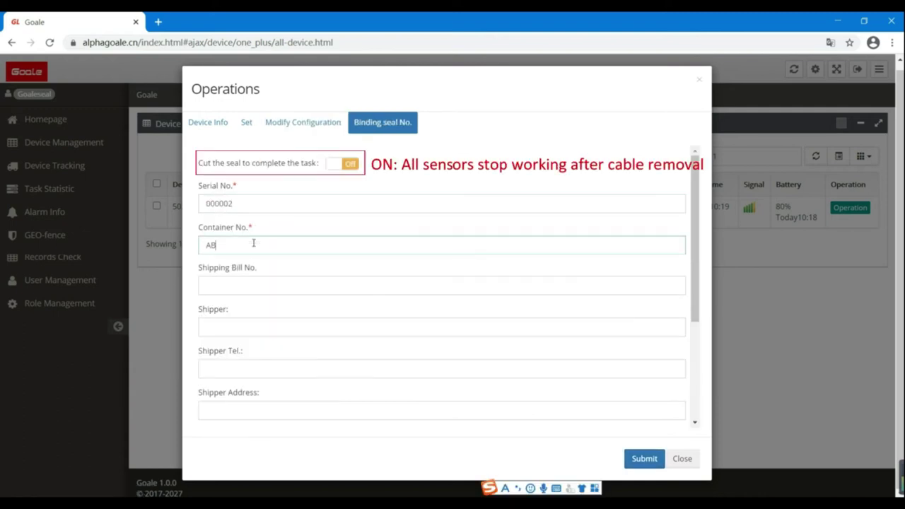
{"action": "type", "text": "CU1234567"}
{"action": "left_click", "coordinate": [270, 285]}
{"action": "type", "text": "2234564"}
{"action": "left_click", "coordinate": [238, 326]}
{"action": "type", "text": "co"}
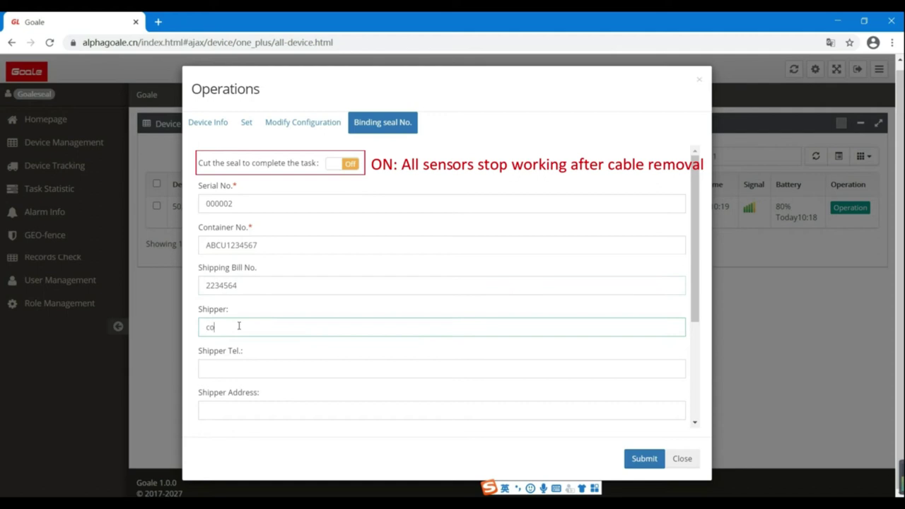
{"action": "type", "text": "mpanyA"}
{"action": "left_click", "coordinate": [283, 365]}
{"action": "type", "text": "138763456"}
- Add the shipper's address, consignee companyB with phone and address, then submit and close
{"action": "left_click", "coordinate": [277, 404]}
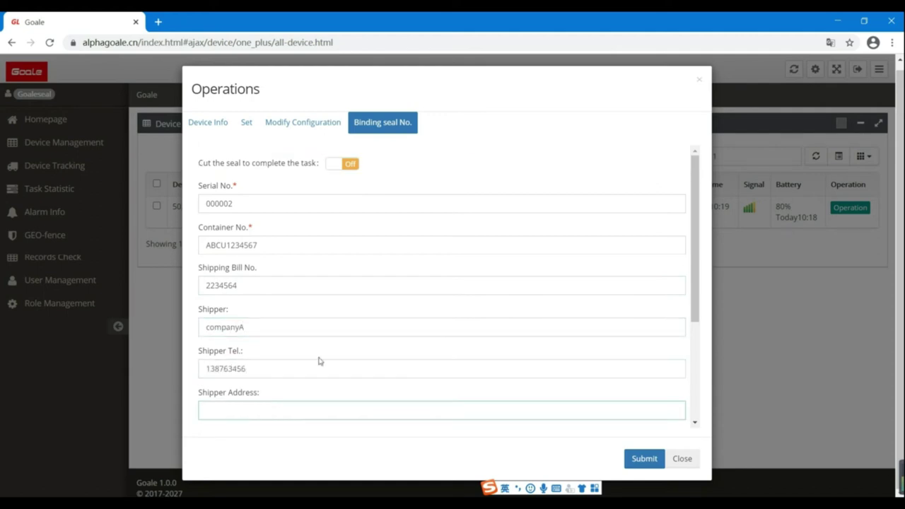
{"action": "scroll", "coordinate": [276, 402], "scroll_direction": "down", "scroll_amount": 2}
{"action": "type", "text": "abc"}
{"action": "left_click", "coordinate": [242, 289]}
{"action": "type", "text": "companyB"}
{"action": "left_click", "coordinate": [250, 329]}
{"action": "left_click", "coordinate": [252, 370]}
{"action": "type", "text": "cds"}
{"action": "left_click", "coordinate": [644, 458]}
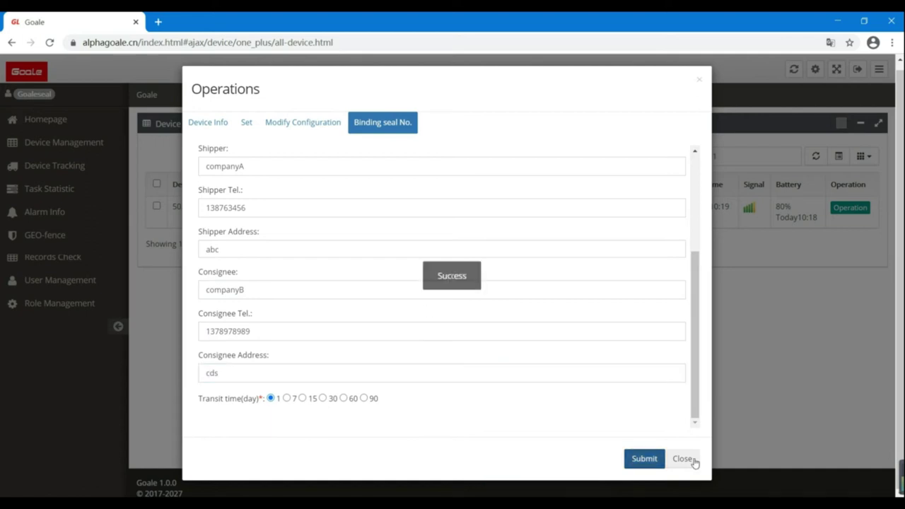
{"action": "left_click", "coordinate": [689, 461]}
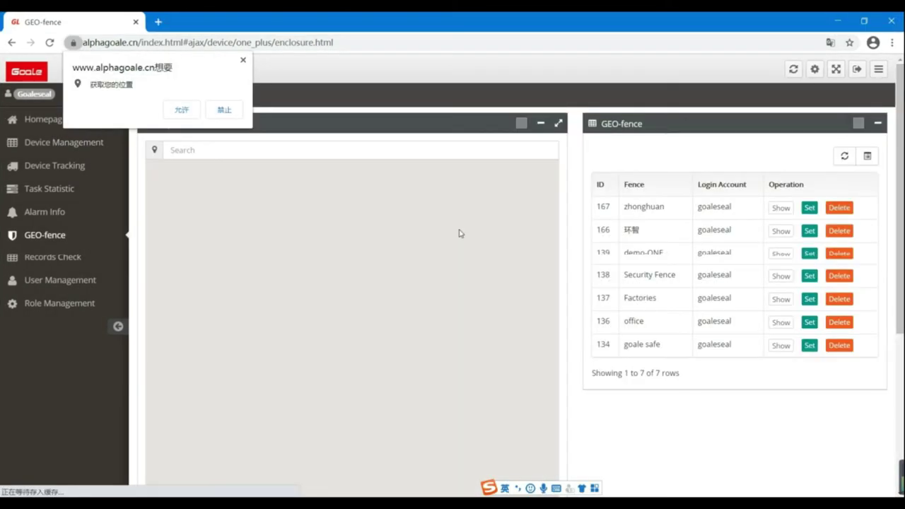
- Search the GEO-fence map for 'shanghai' and zoom in on the city centre
{"action": "left_click", "coordinate": [204, 152]}
{"action": "left_click", "coordinate": [243, 61]}
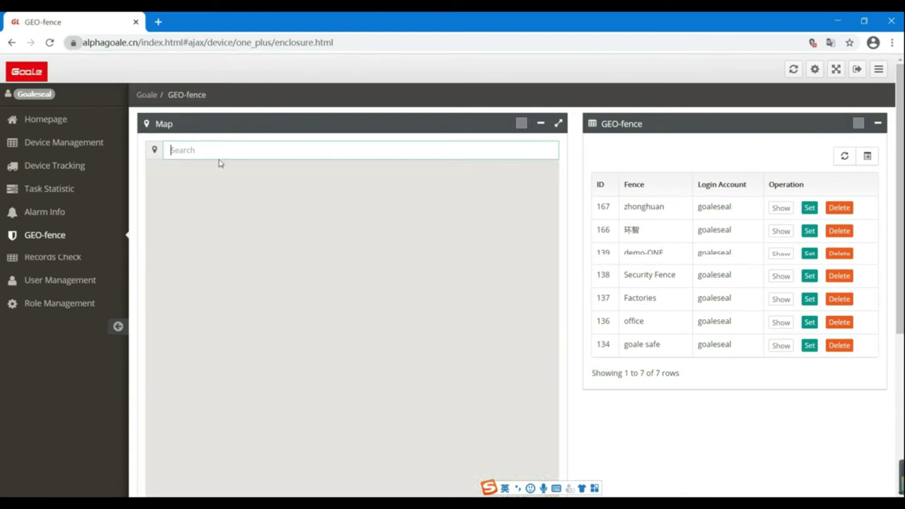
{"action": "type", "text": "shanghai"}
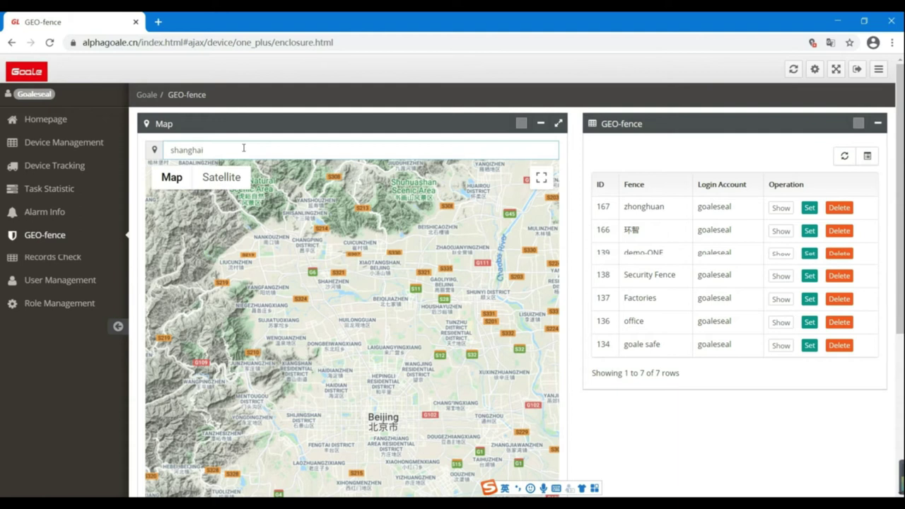
{"action": "key", "text": "Return"}
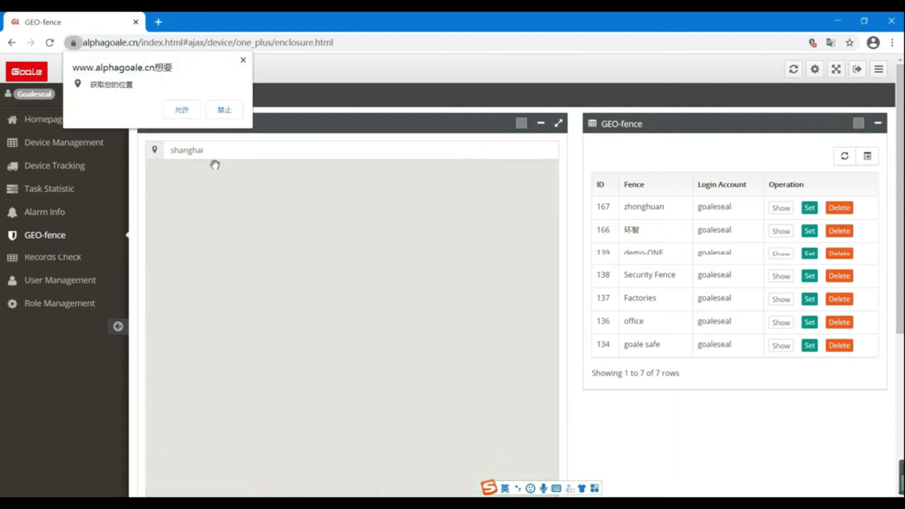
{"action": "left_click", "coordinate": [243, 61]}
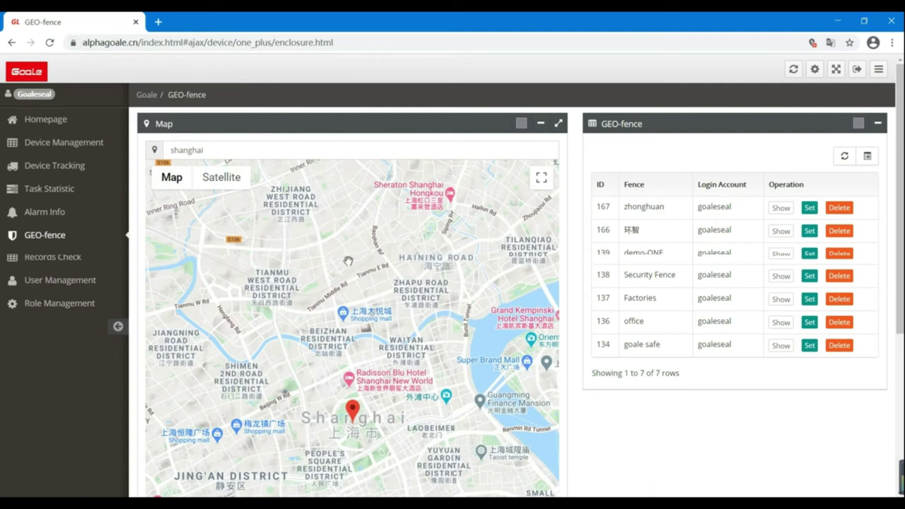
{"action": "scroll", "coordinate": [312, 420], "scroll_direction": "up", "scroll_amount": 1}
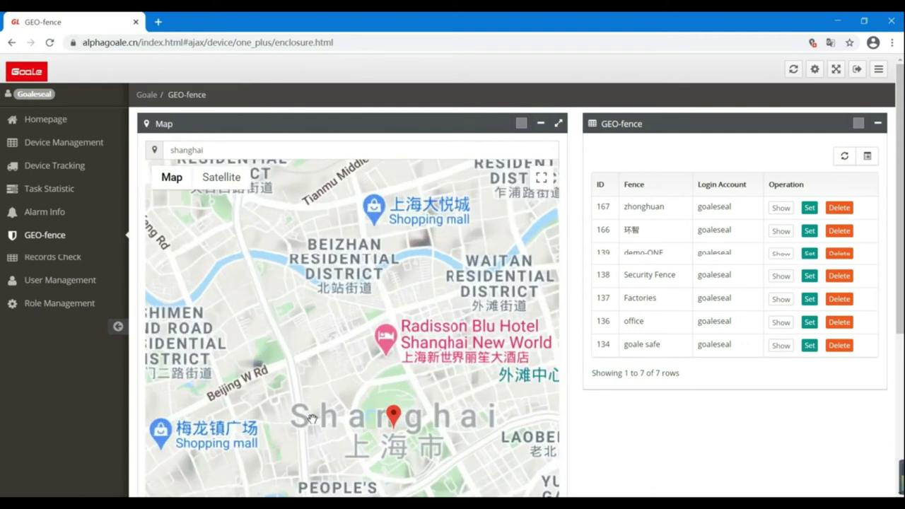
- Start a fence named xinfan at the map spot with 500 m radius, exit alarm and activation
{"action": "left_click", "coordinate": [353, 414]}
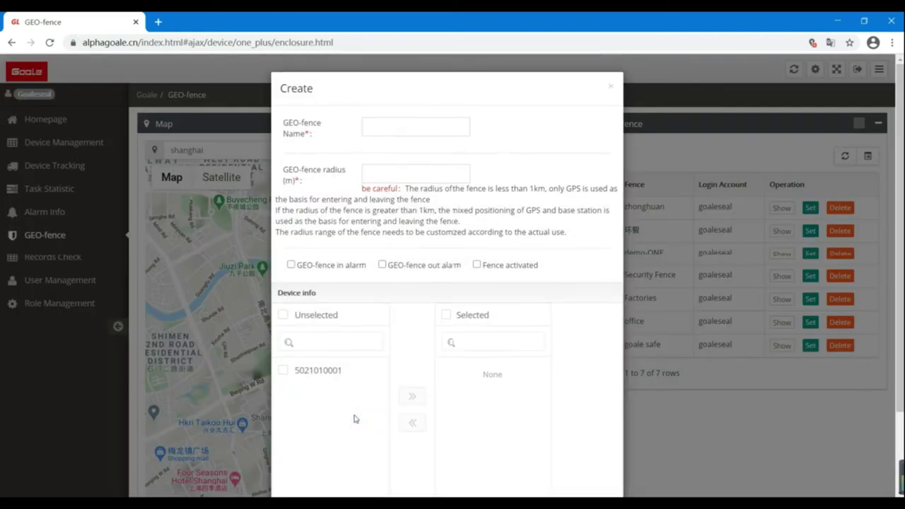
{"action": "left_click", "coordinate": [399, 126]}
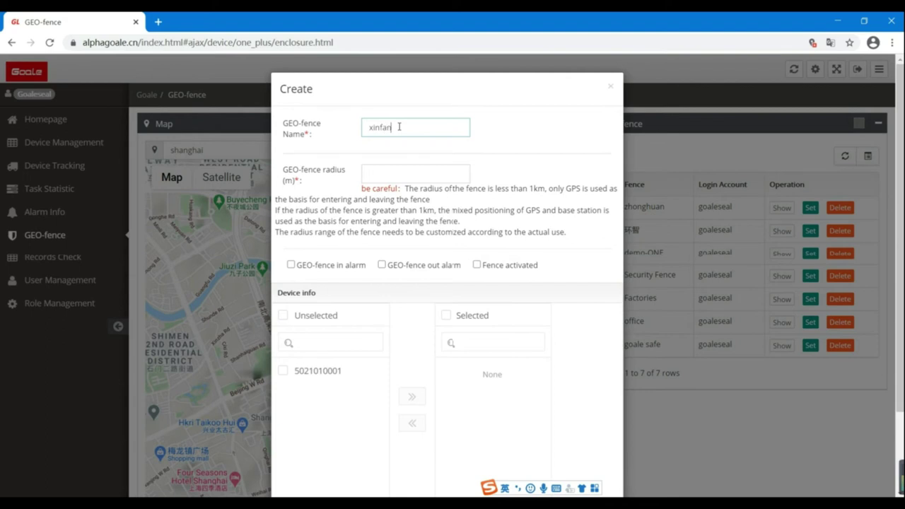
{"action": "left_click", "coordinate": [394, 177]}
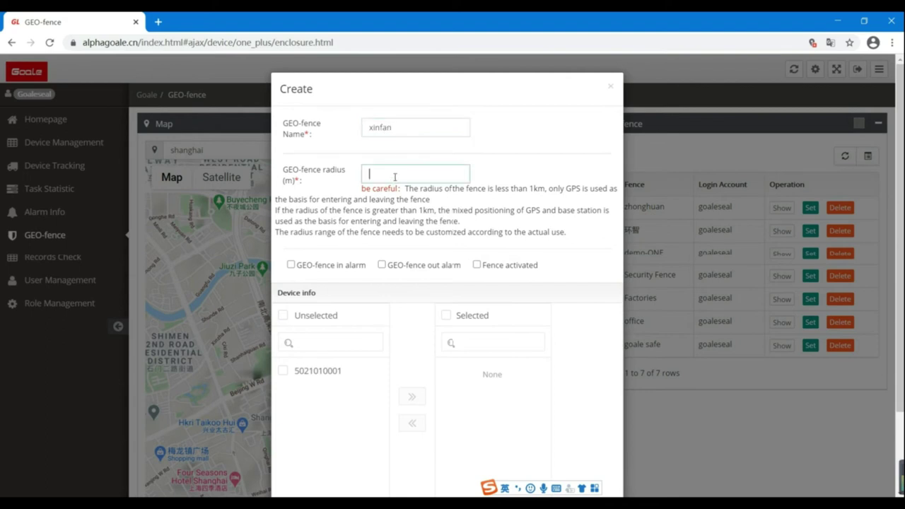
{"action": "type", "text": "500"}
{"action": "left_click", "coordinate": [381, 265]}
{"action": "left_click", "coordinate": [476, 265]}
{"action": "scroll", "coordinate": [350, 344], "scroll_direction": "down", "scroll_amount": 1}
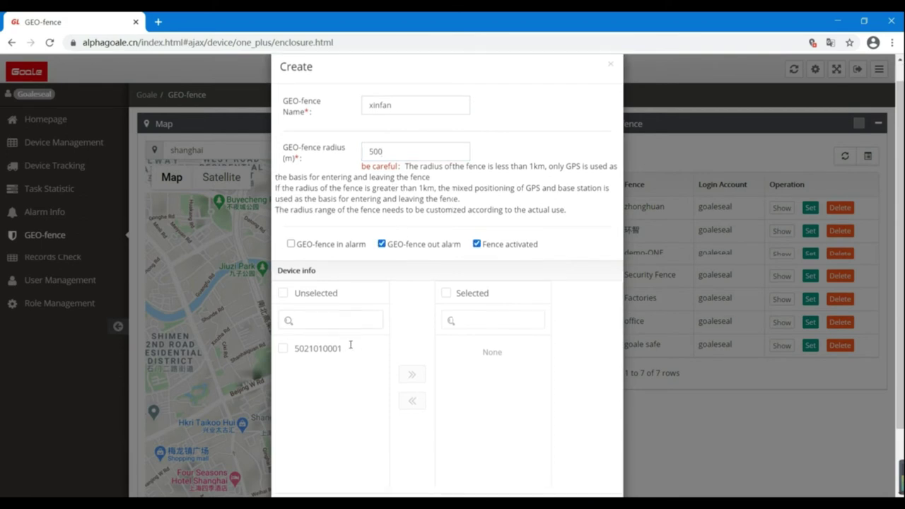
{"action": "scroll", "coordinate": [350, 344], "scroll_direction": "down", "scroll_amount": 1}
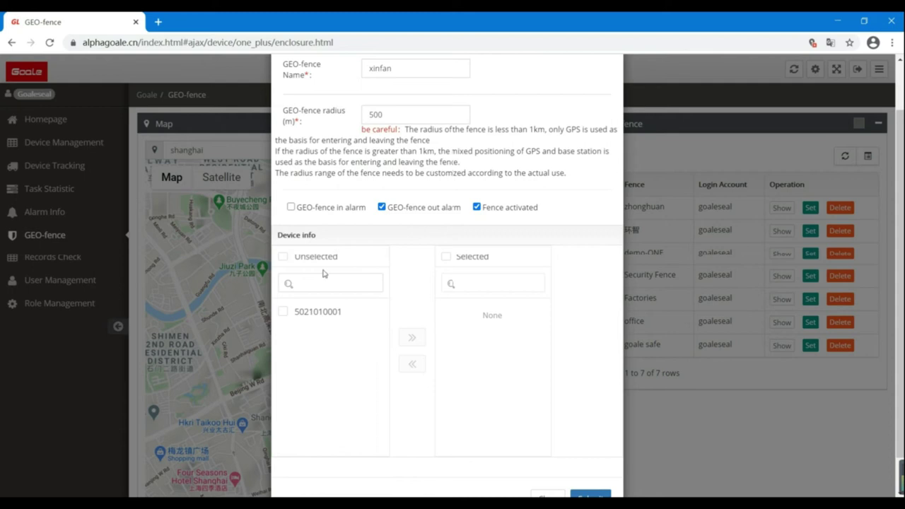
{"action": "left_click", "coordinate": [283, 311]}
{"action": "left_click", "coordinate": [414, 337]}
{"action": "scroll", "coordinate": [592, 421], "scroll_direction": "down", "scroll_amount": 1}
{"action": "left_click", "coordinate": [598, 457]}
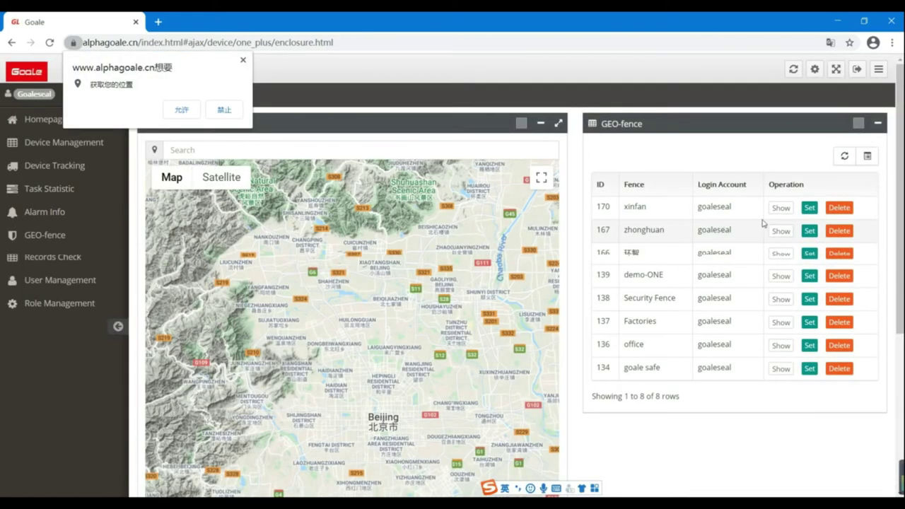
{"action": "left_click", "coordinate": [780, 230]}
{"action": "scroll", "coordinate": [395, 349], "scroll_direction": "down", "scroll_amount": 1}
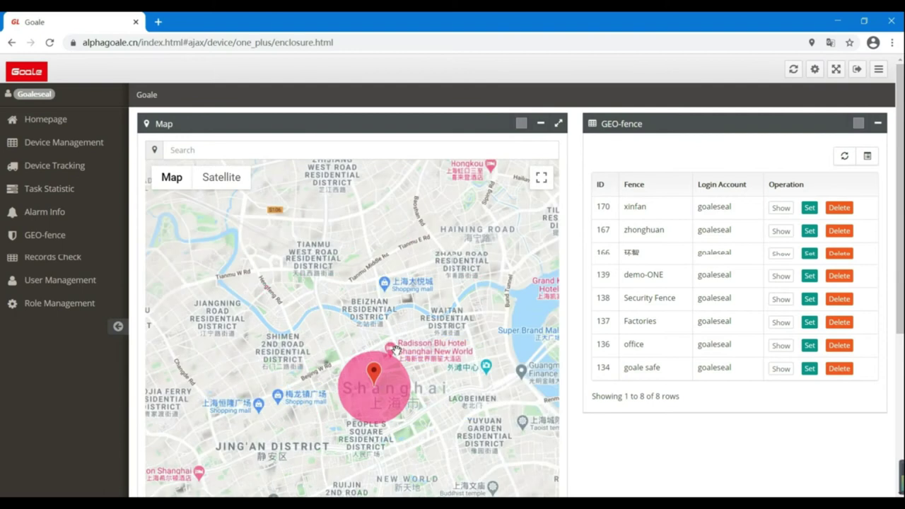
{"action": "left_click", "coordinate": [50, 171]}
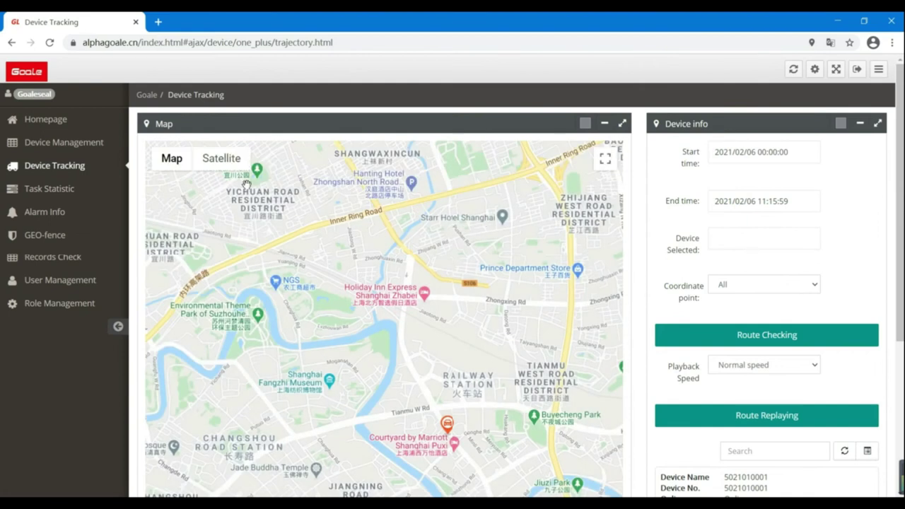
{"action": "left_click", "coordinate": [732, 156]}
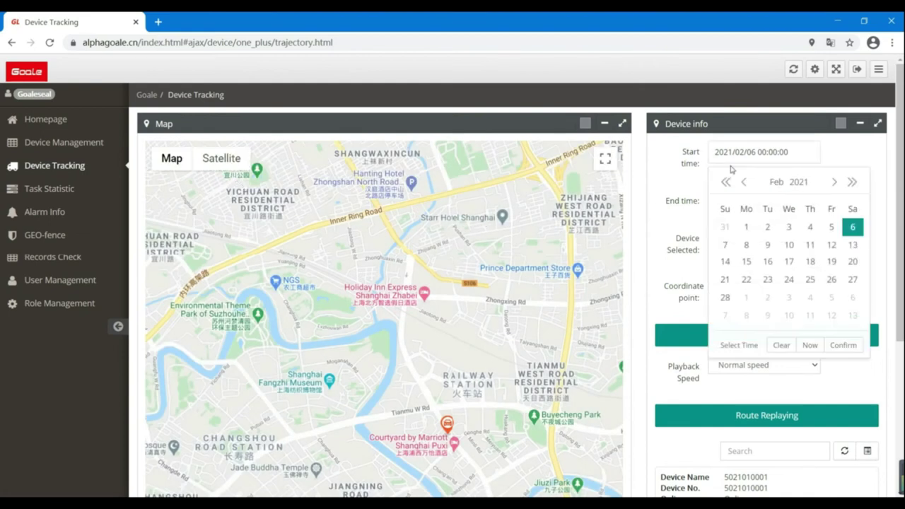
{"action": "left_click", "coordinate": [743, 181]}
{"action": "left_click", "coordinate": [743, 181]}
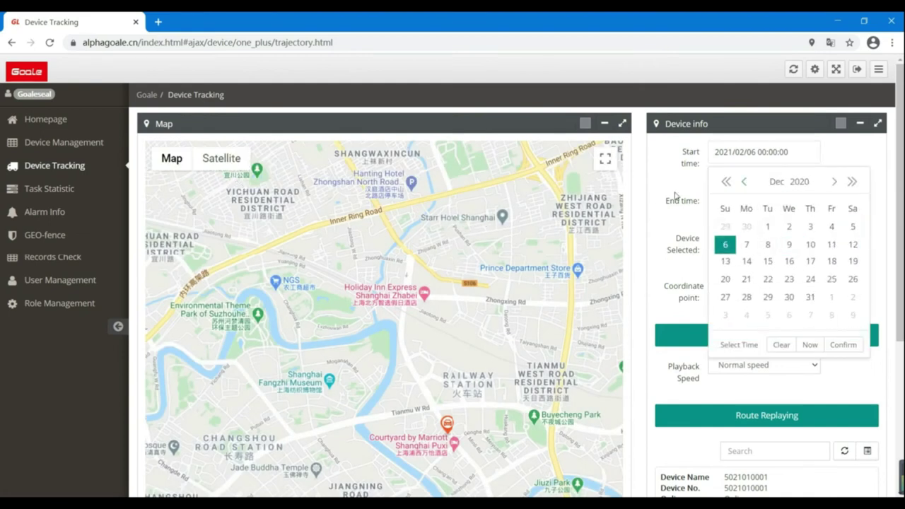
{"action": "left_click", "coordinate": [660, 177]}
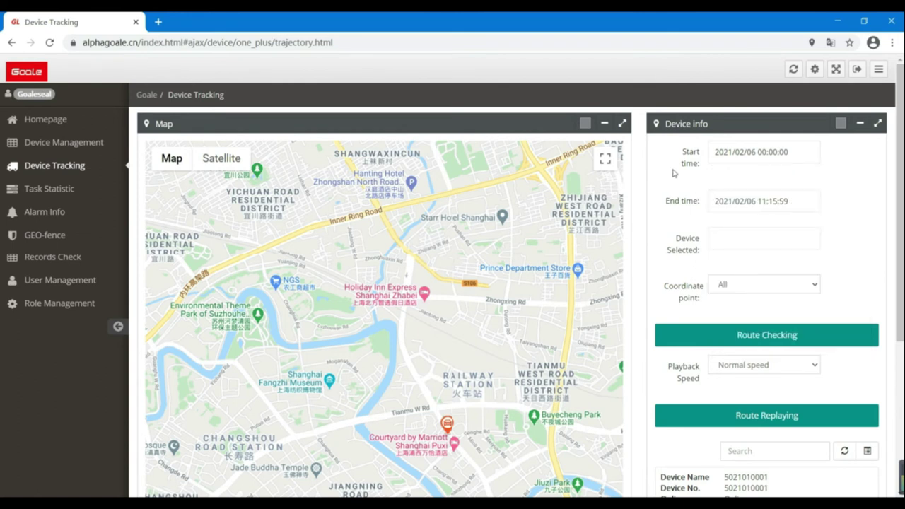
{"action": "left_click", "coordinate": [734, 152]}
{"action": "left_click", "coordinate": [745, 183]}
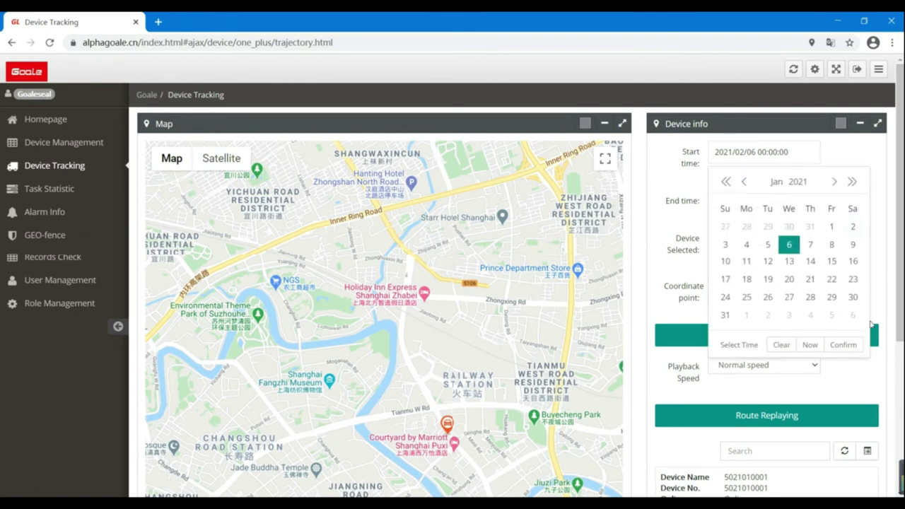
{"action": "left_click", "coordinate": [843, 344]}
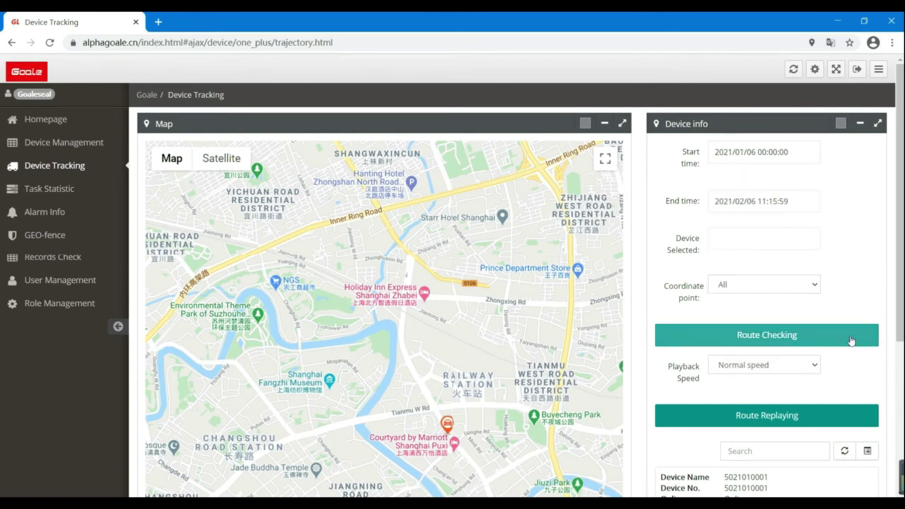
{"action": "left_click", "coordinate": [740, 239]}
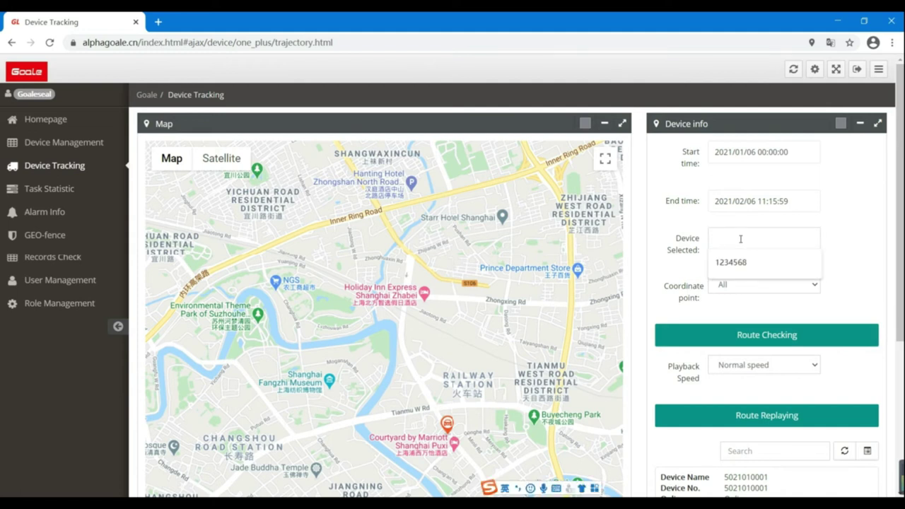
{"action": "type", "text": "50"}
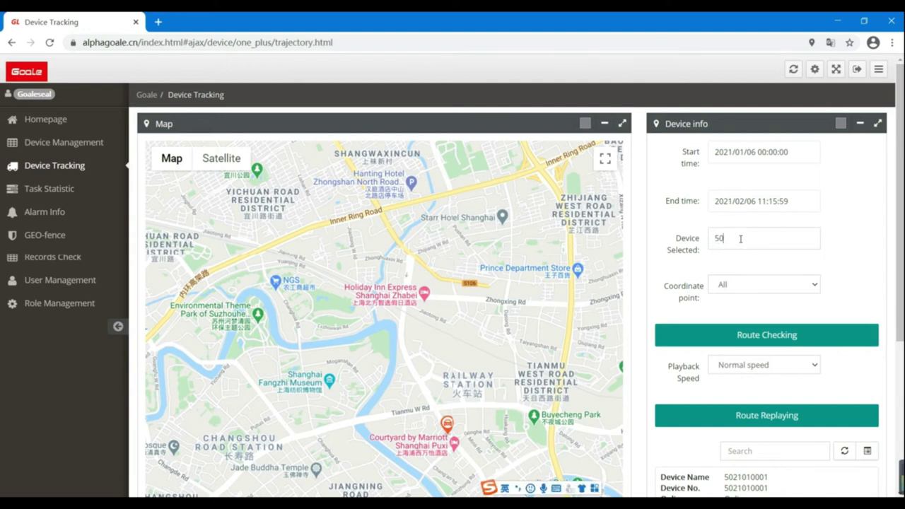
{"action": "type", "text": "21010001"}
- Plot the device's route and replay it at X8 playback speed
{"action": "left_click", "coordinate": [773, 341]}
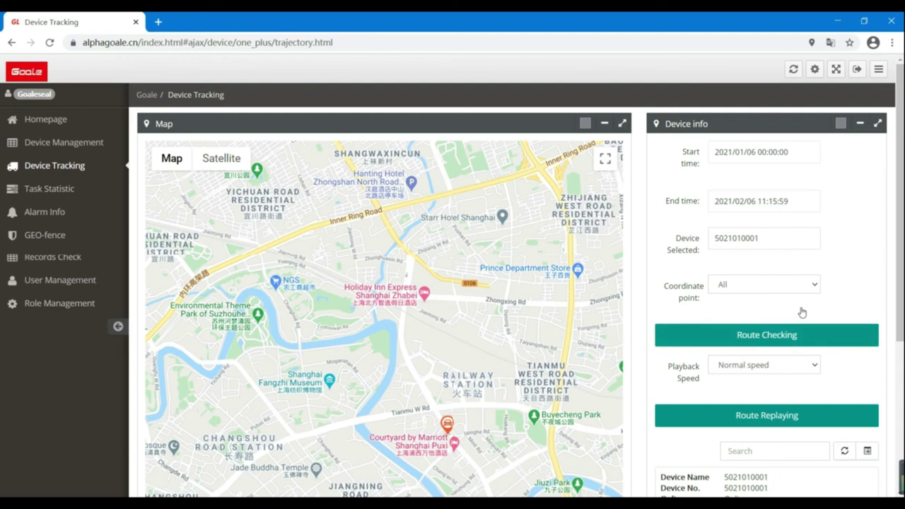
{"action": "left_click", "coordinate": [812, 367]}
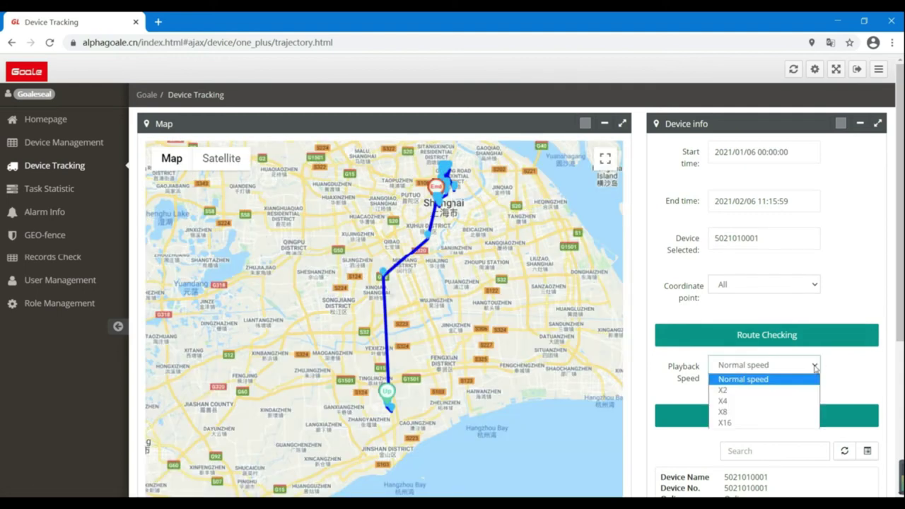
{"action": "left_click", "coordinate": [752, 412]}
{"action": "left_click", "coordinate": [778, 414]}
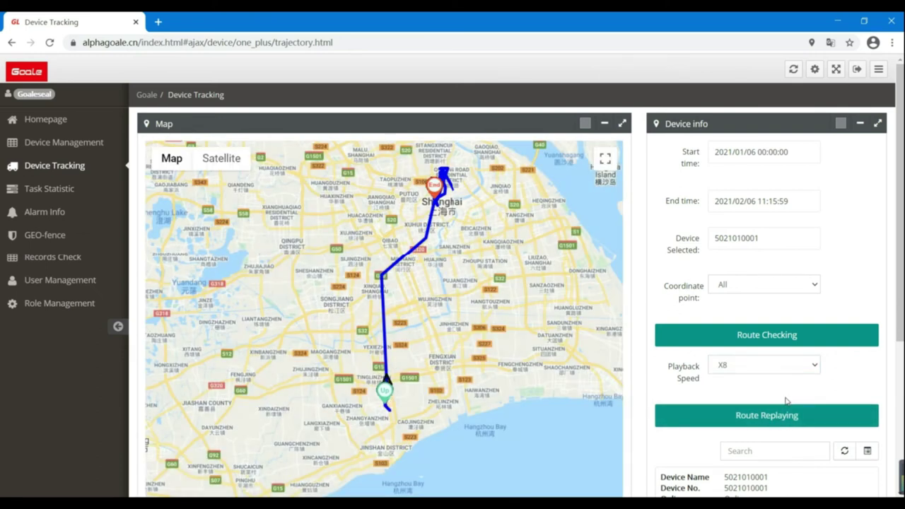
{"action": "left_click", "coordinate": [85, 195]}
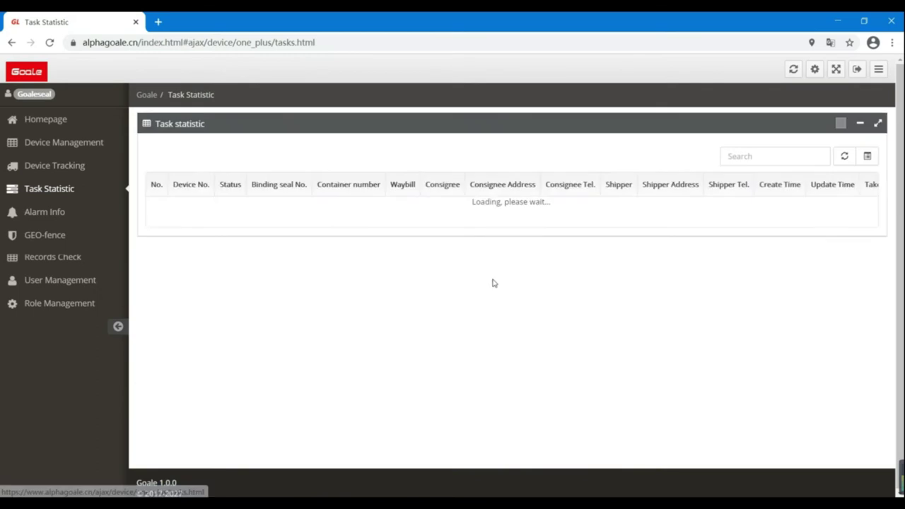
- Filter tasks by device 50210 and review the first task's alarm details
{"action": "left_click", "coordinate": [754, 155]}
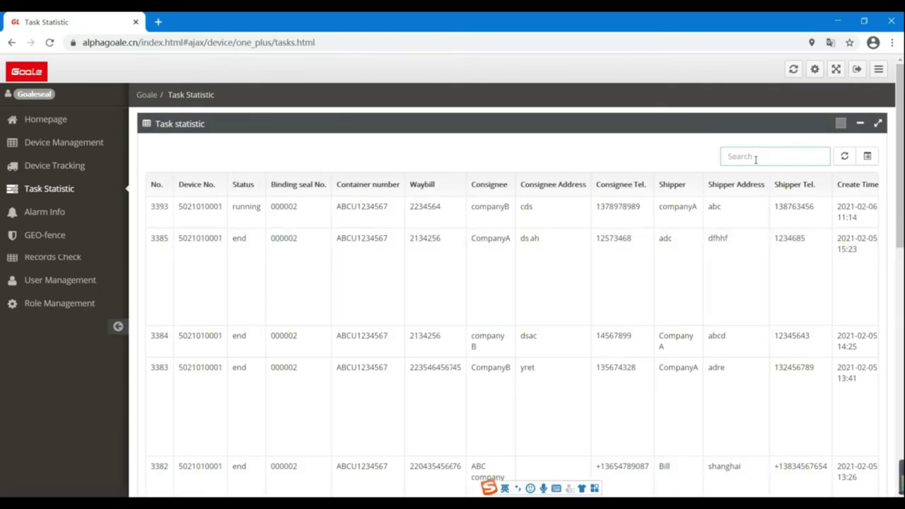
{"action": "type", "text": "502"}
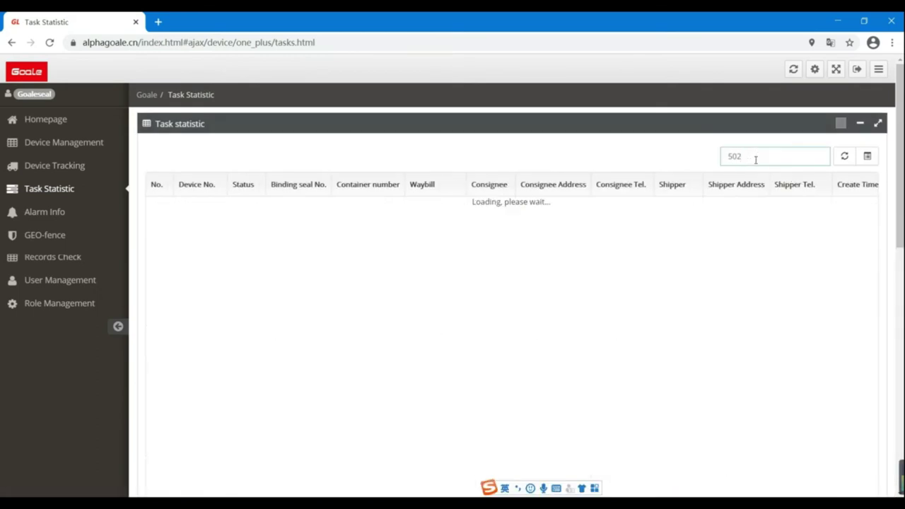
{"action": "type", "text": "10"}
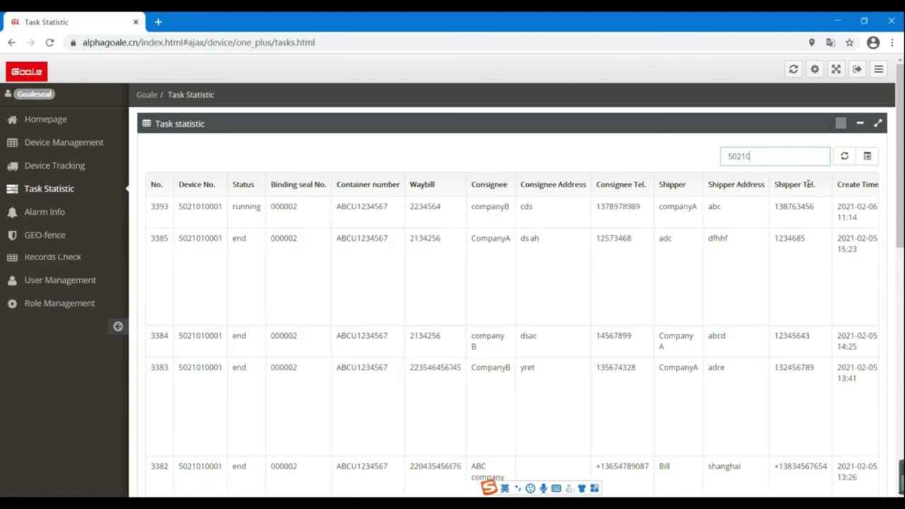
{"action": "left_click", "coordinate": [831, 212]}
{"action": "scroll", "coordinate": [831, 212], "scroll_direction": "right", "scroll_amount": 5}
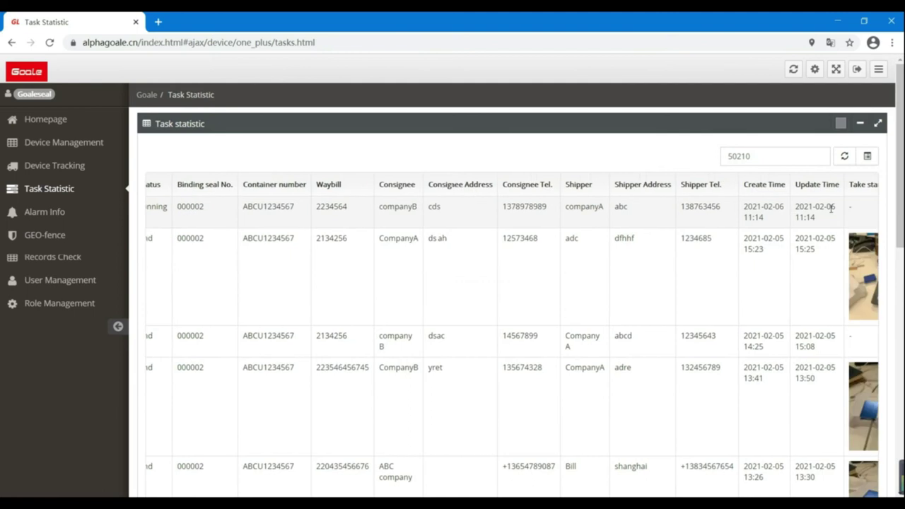
{"action": "scroll", "coordinate": [831, 212], "scroll_direction": "right", "scroll_amount": 2}
{"action": "left_click", "coordinate": [825, 206]}
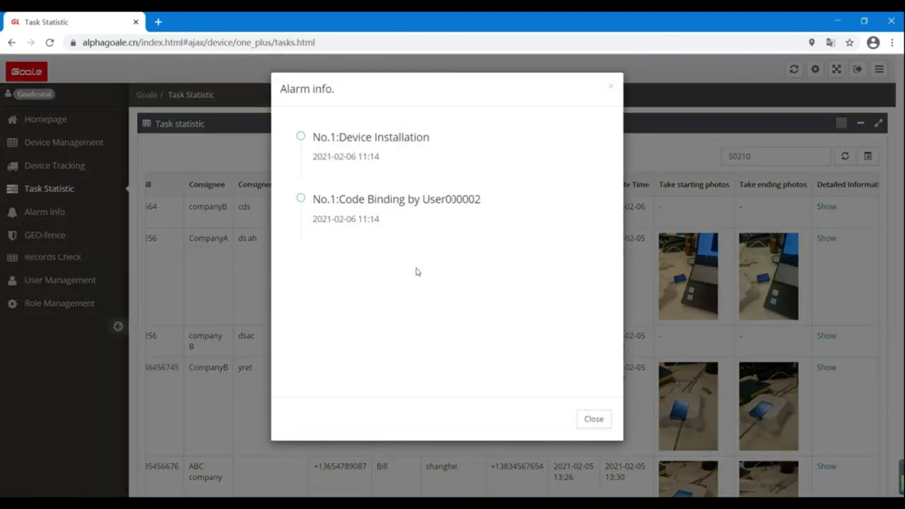
{"action": "left_click", "coordinate": [594, 418]}
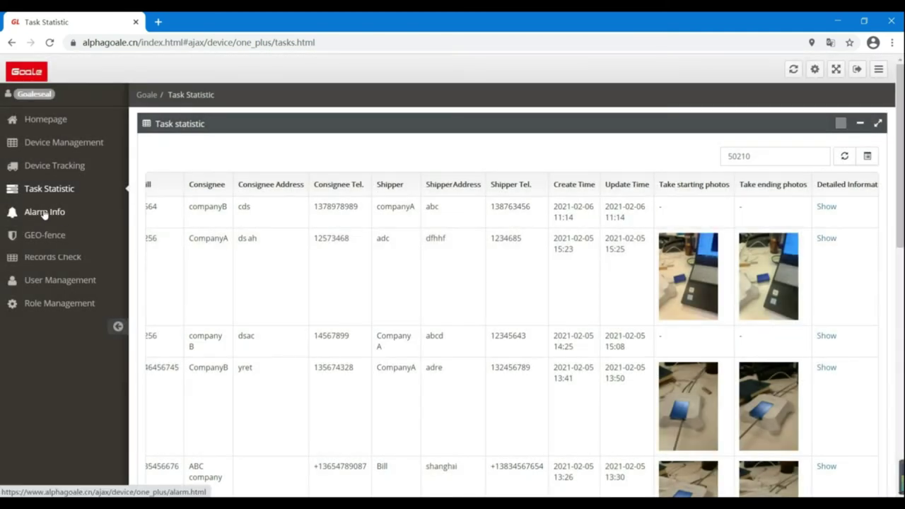
{"action": "left_click", "coordinate": [44, 212]}
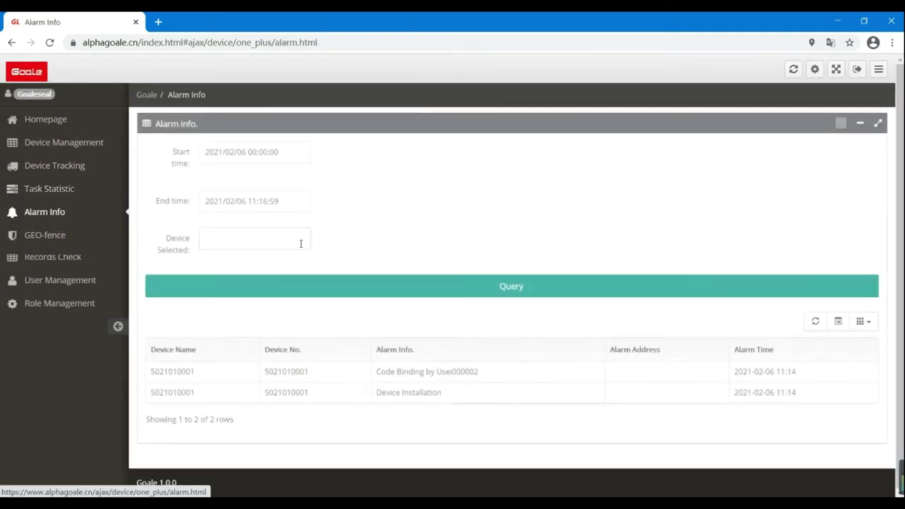
{"action": "left_click", "coordinate": [214, 152]}
{"action": "left_click", "coordinate": [234, 181]}
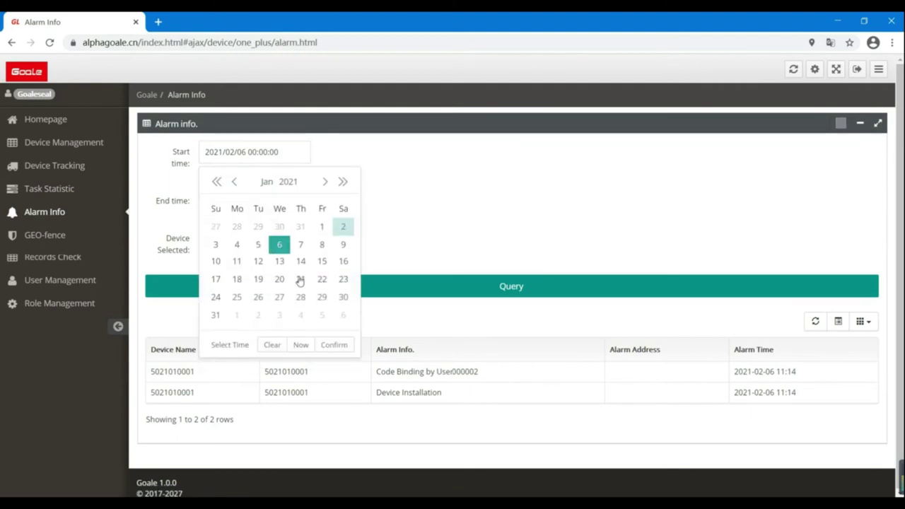
{"action": "left_click", "coordinate": [334, 345]}
{"action": "left_click", "coordinate": [243, 238]}
{"action": "type", "text": "5021010001"}
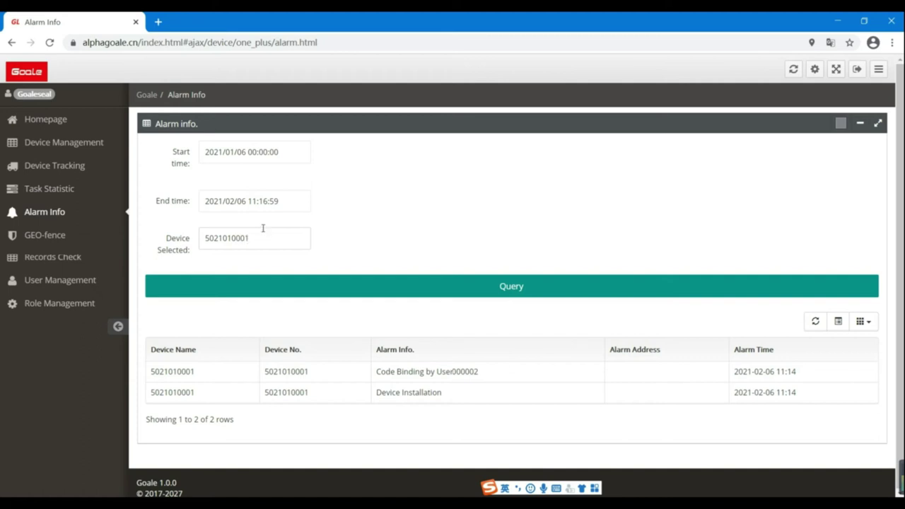
{"action": "left_click", "coordinate": [521, 286]}
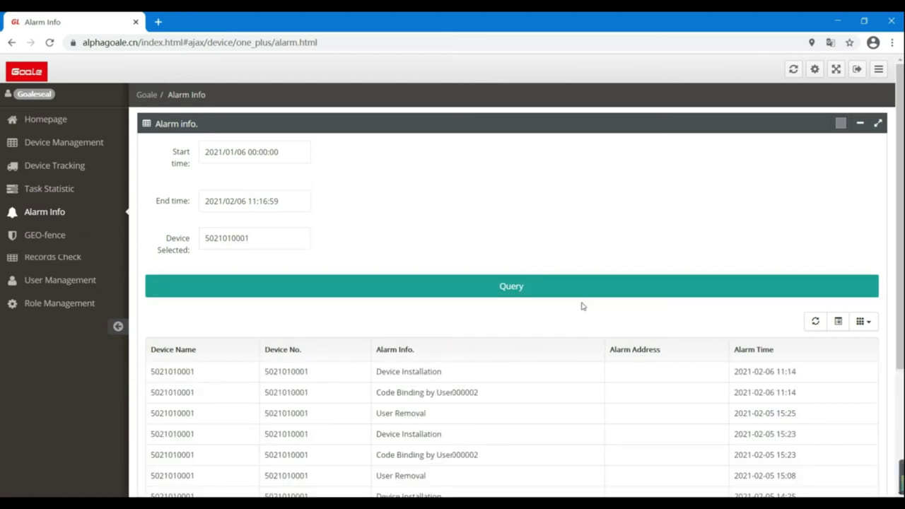
- View one alarm's location on the map, then close the map
{"action": "scroll", "coordinate": [586, 309], "scroll_direction": "down", "scroll_amount": 2}
{"action": "left_click", "coordinate": [619, 440]}
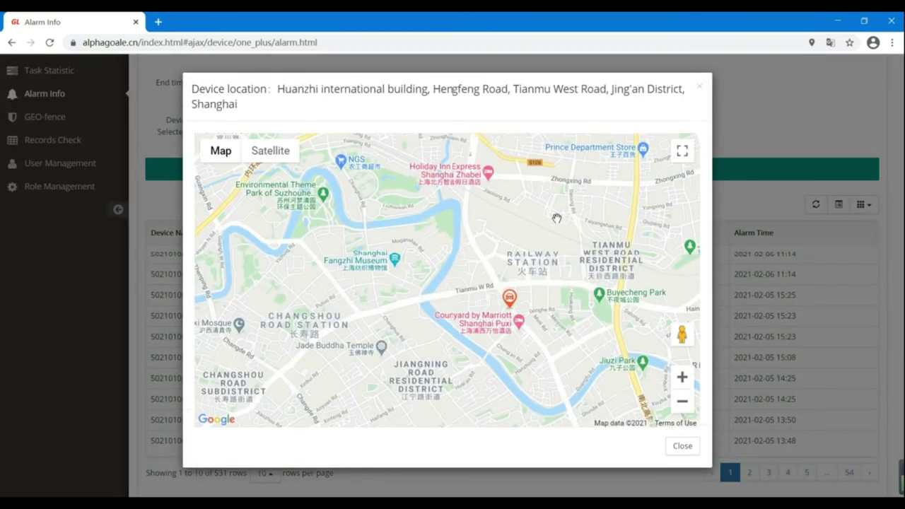
{"action": "left_click", "coordinate": [682, 447]}
{"action": "scroll", "coordinate": [79, 318], "scroll_direction": "up", "scroll_amount": 3}
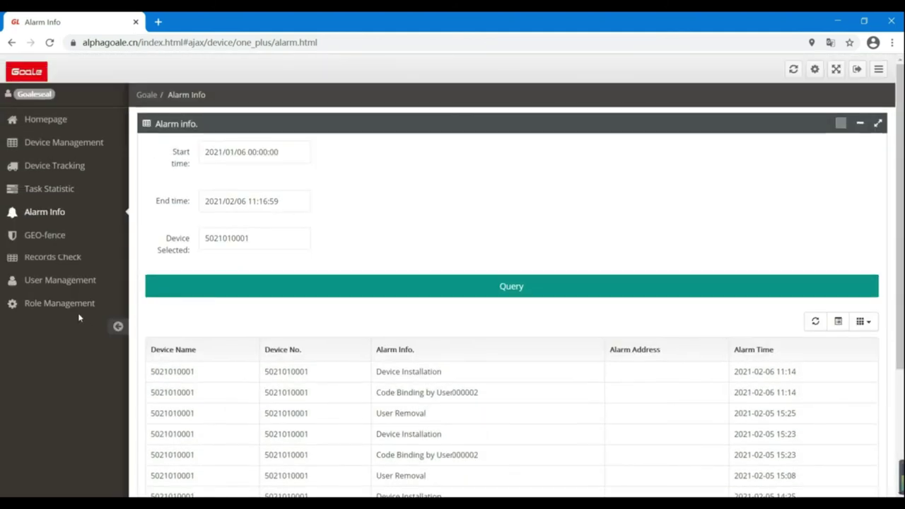
{"action": "left_click", "coordinate": [55, 258]}
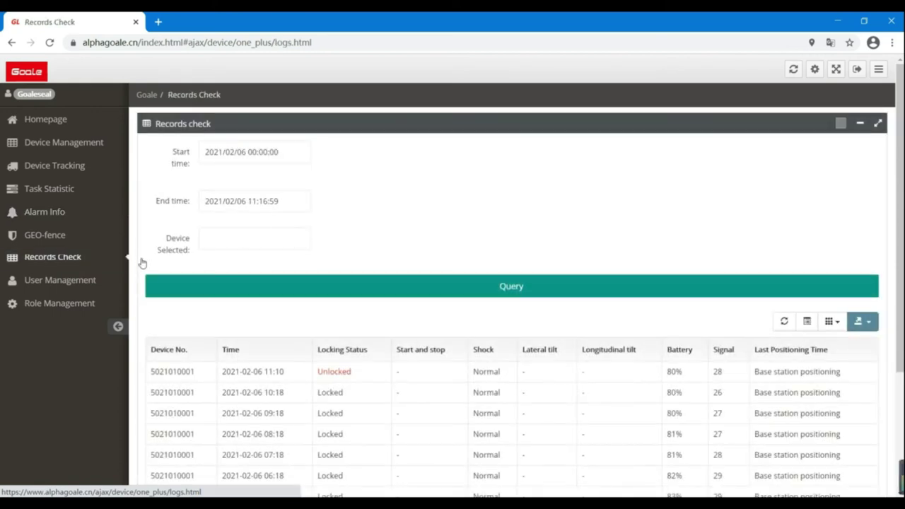
- Set the records start time to 2020/12/06, enter the device number and run the query
{"action": "left_click", "coordinate": [224, 152]}
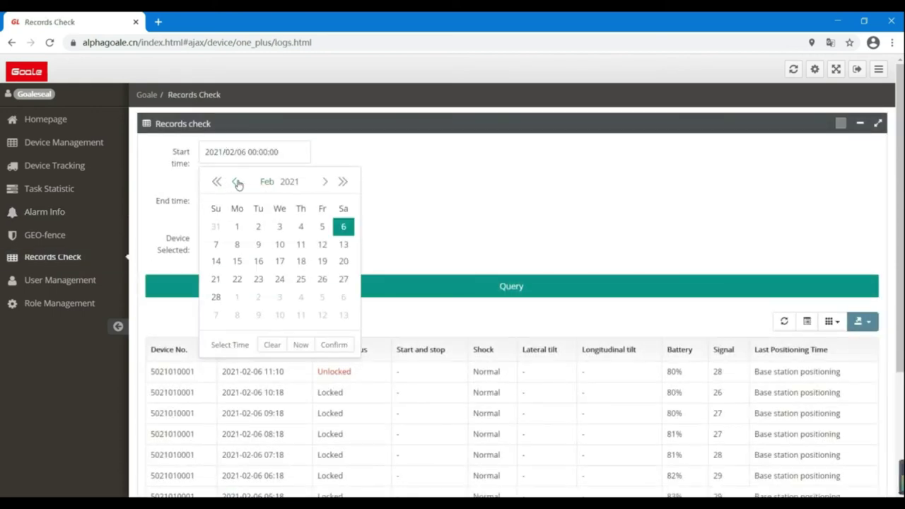
{"action": "left_click", "coordinate": [235, 182]}
{"action": "left_click", "coordinate": [238, 181]}
{"action": "left_click", "coordinate": [336, 345]}
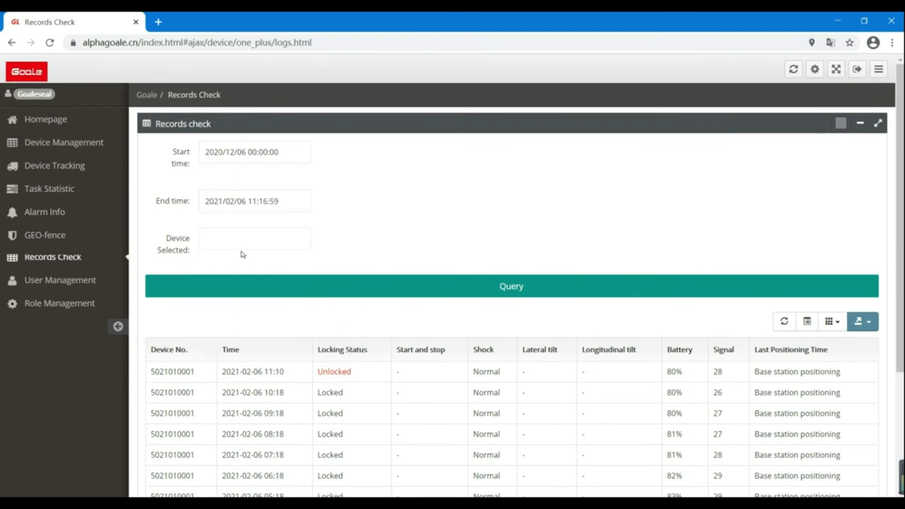
{"action": "left_click", "coordinate": [239, 241]}
{"action": "type", "text": "5021010001"}
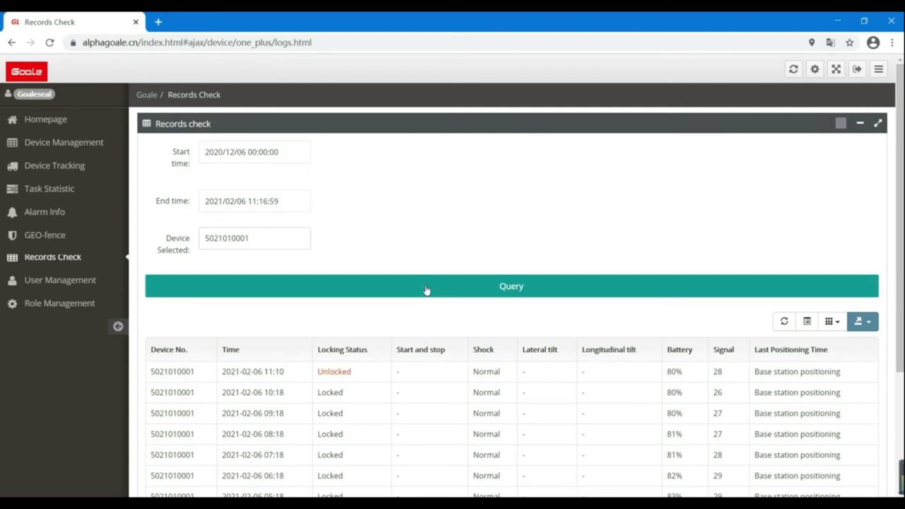
{"action": "left_click", "coordinate": [427, 287]}
{"action": "scroll", "coordinate": [509, 346], "scroll_direction": "down", "scroll_amount": 3}
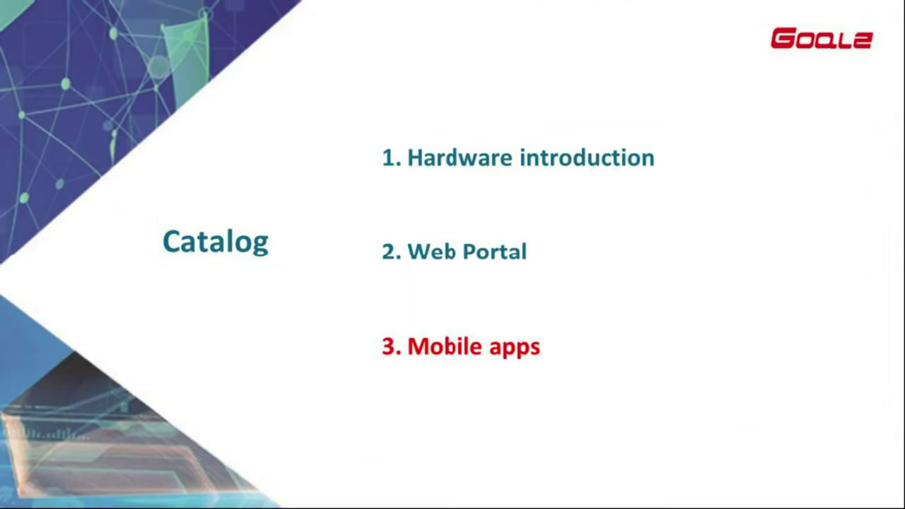